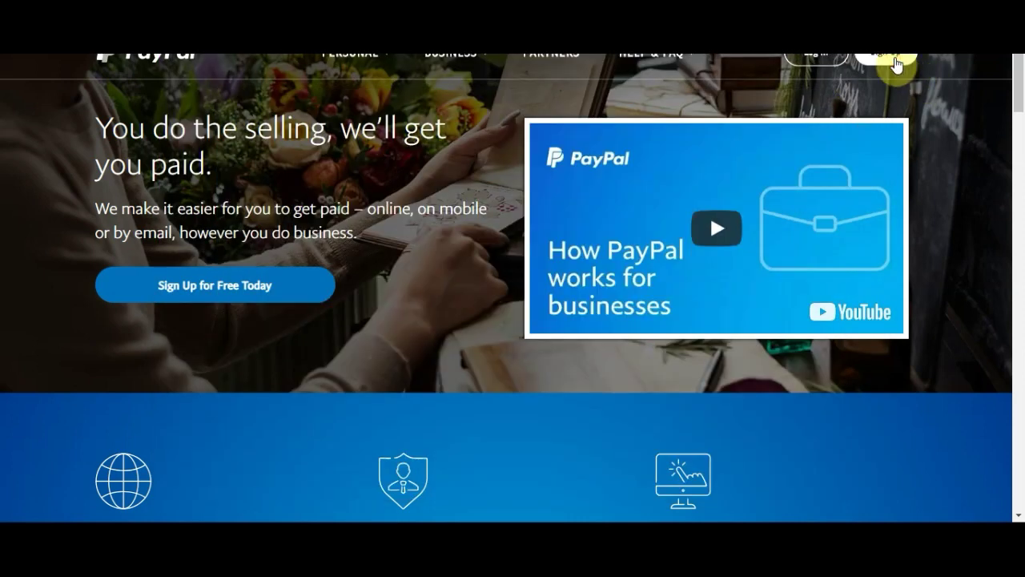
Step: Begin PayPal sign-up by choosing the Receive Payments with PayPal account option
click(894, 57)
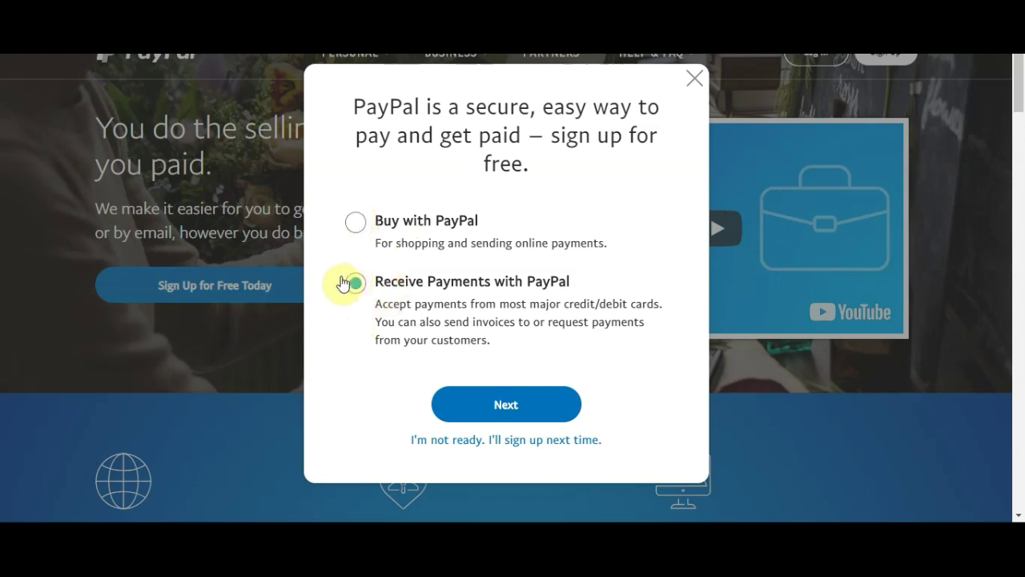
click(475, 413)
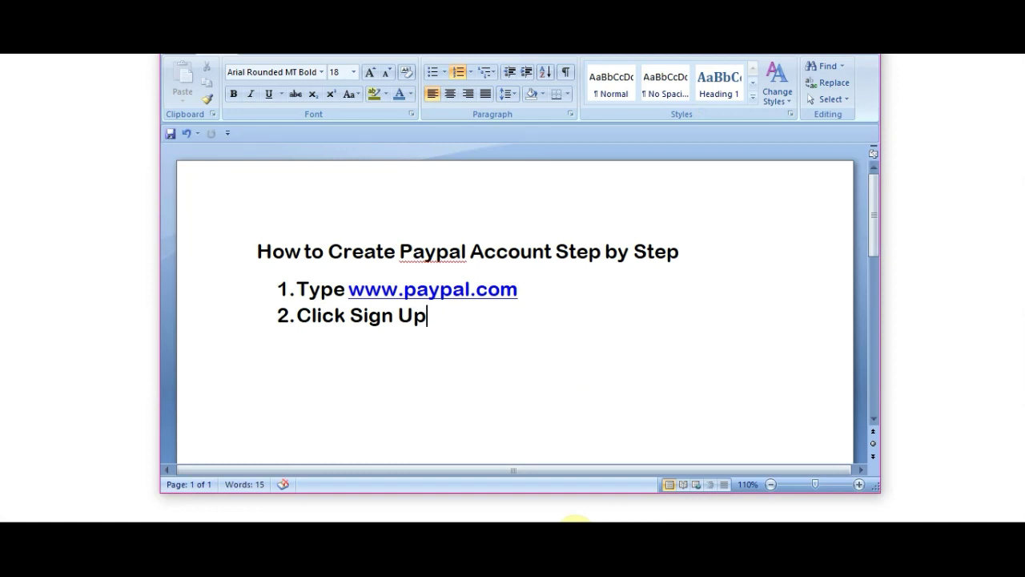
Step: Add item 3 'Click next' to the Word list, fixing the typo, then return to PayPal
key(Return)
text(C)
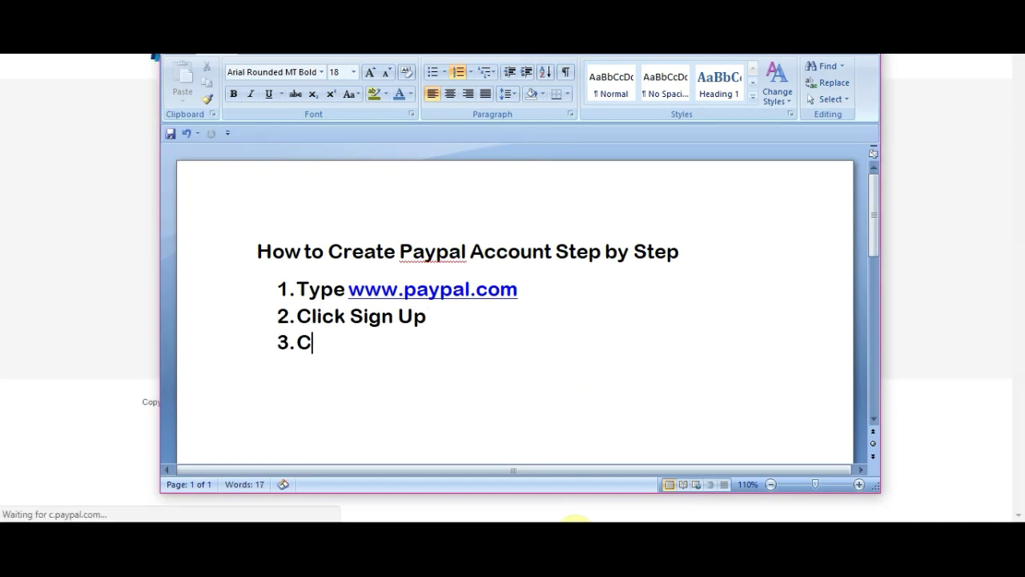
text(lick )
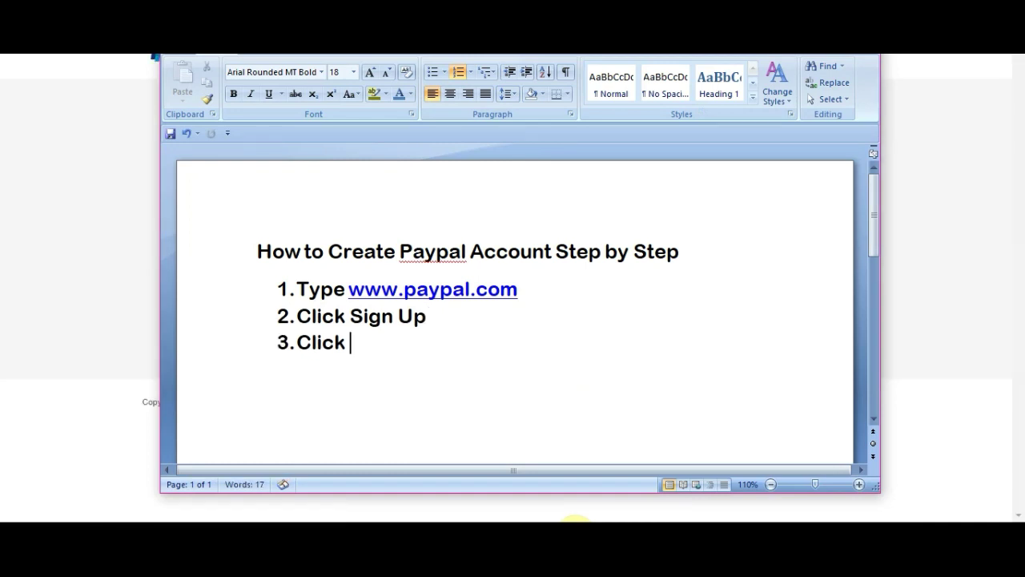
text(nest)
key(BackSpace)
key(BackSpace)
text(xt)
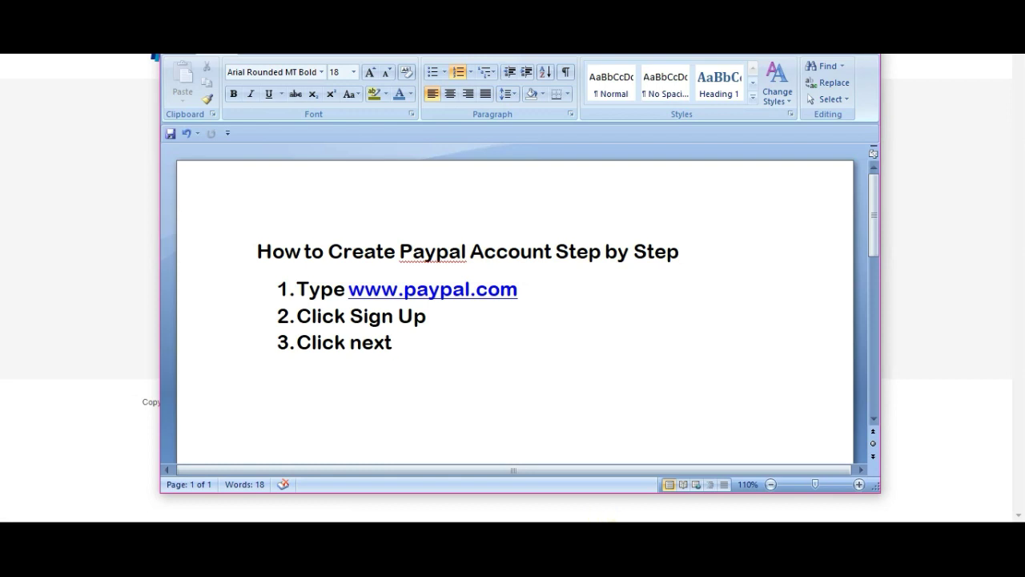
key(alt+Tab)
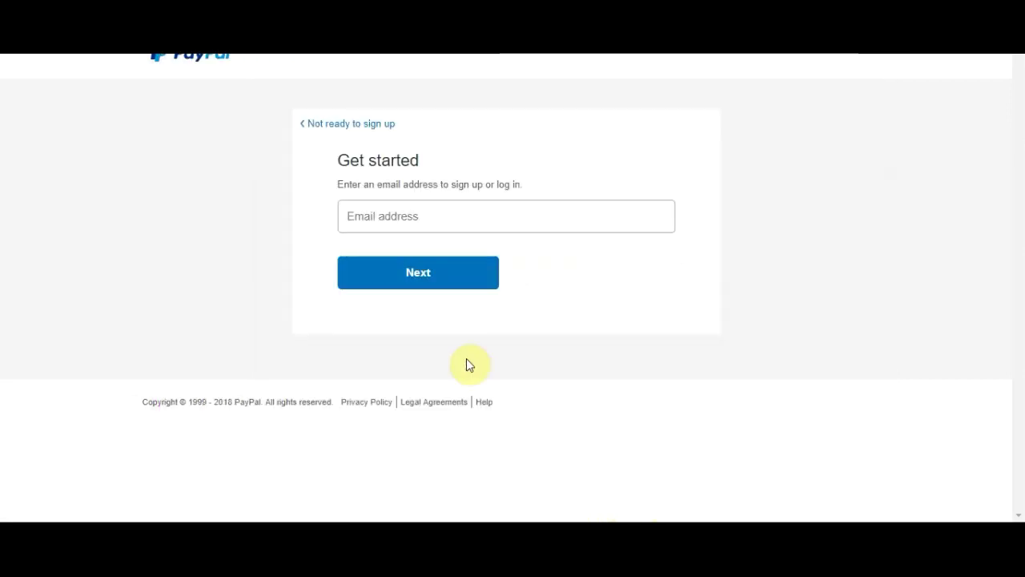
Step: Enter the sign-up email address on Get started and dismiss the browser notification
click(430, 217)
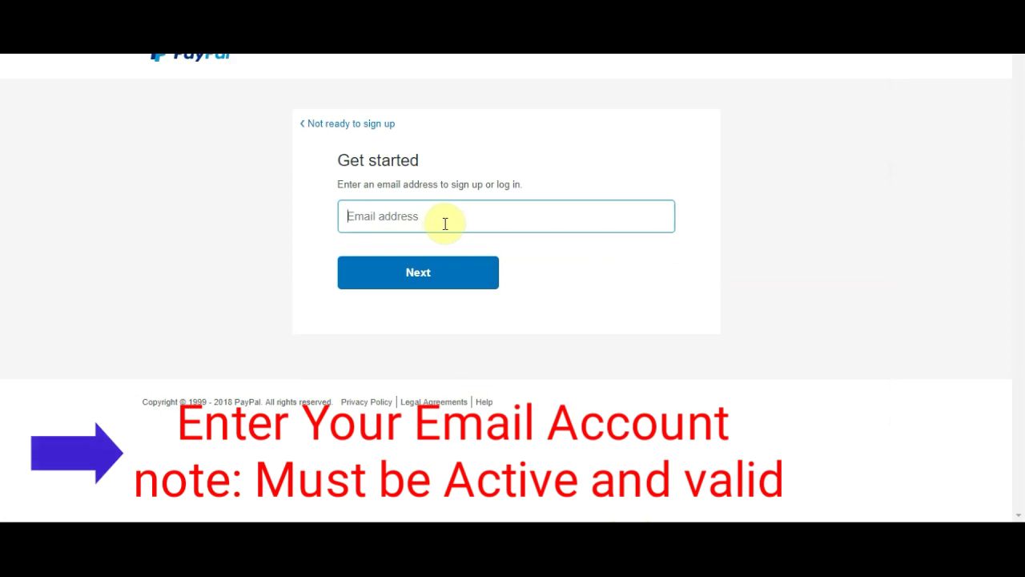
text(mar)
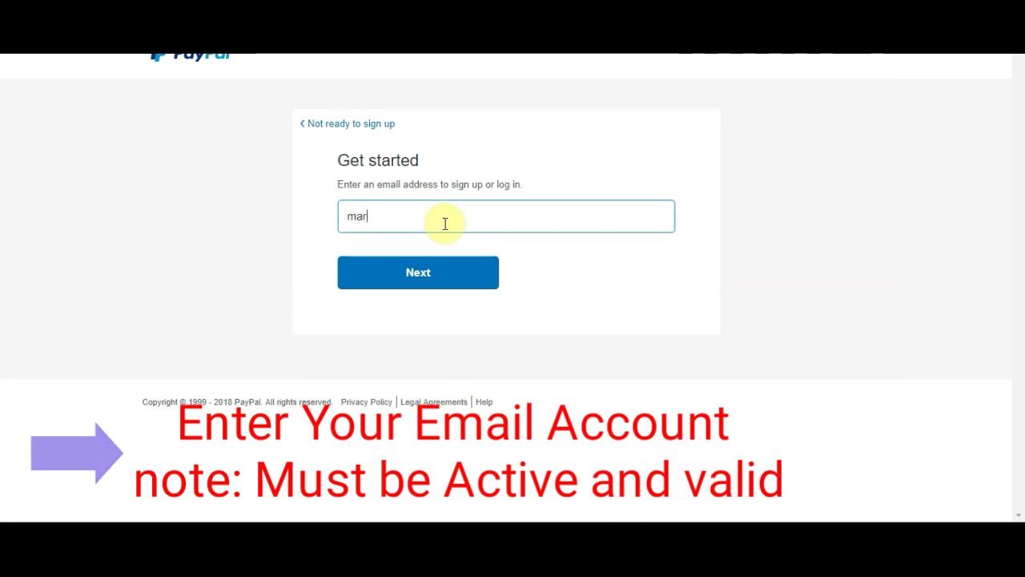
text(k)
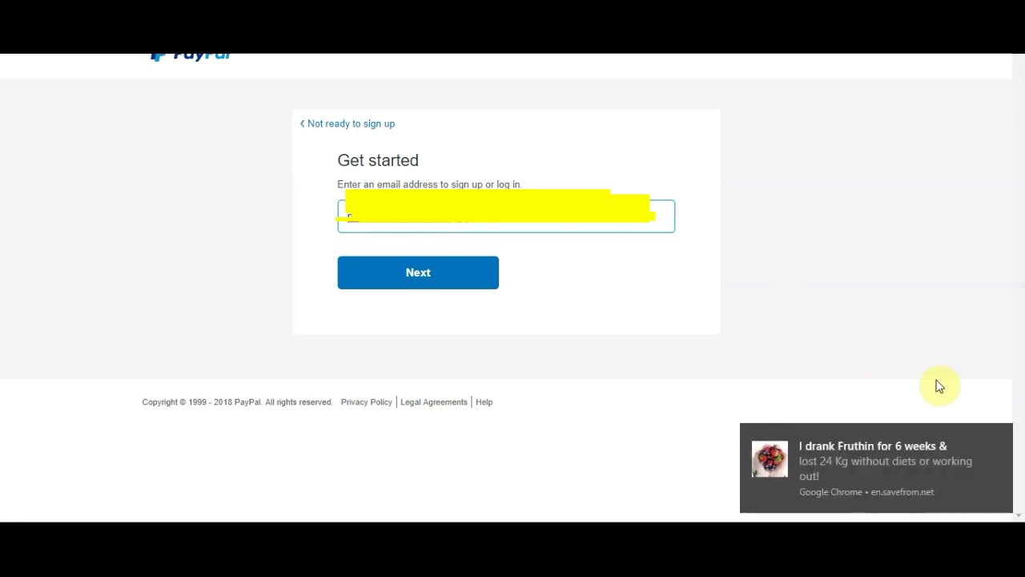
click(1004, 438)
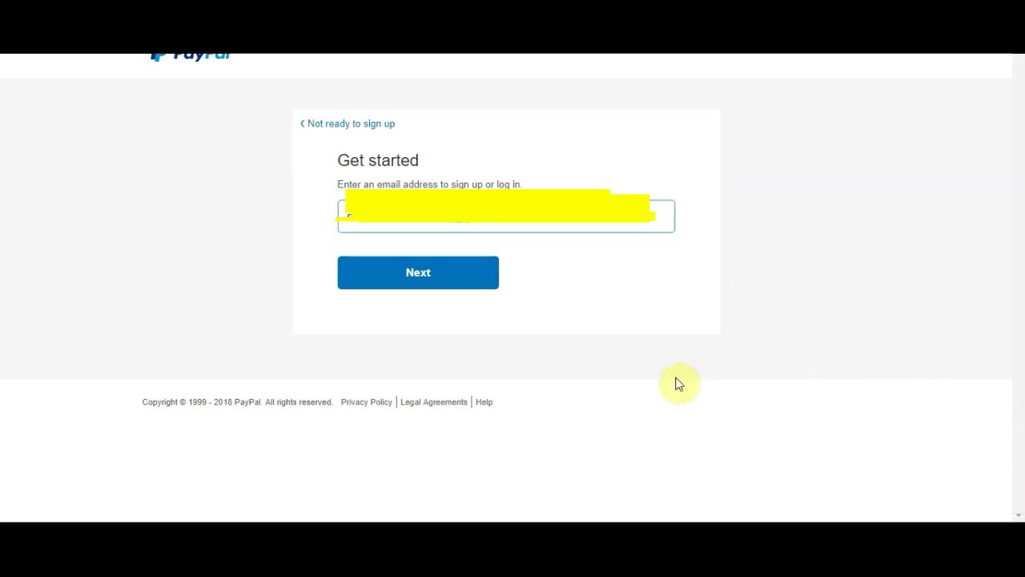
click(414, 276)
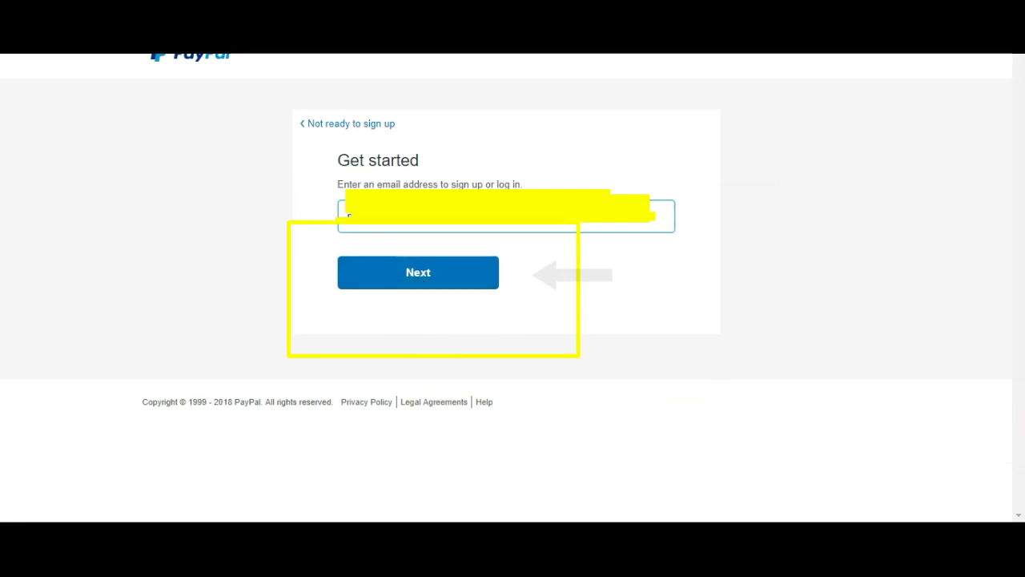
Step: Submit the email to reach the Business account form, then bring Word back
click(416, 287)
click(415, 274)
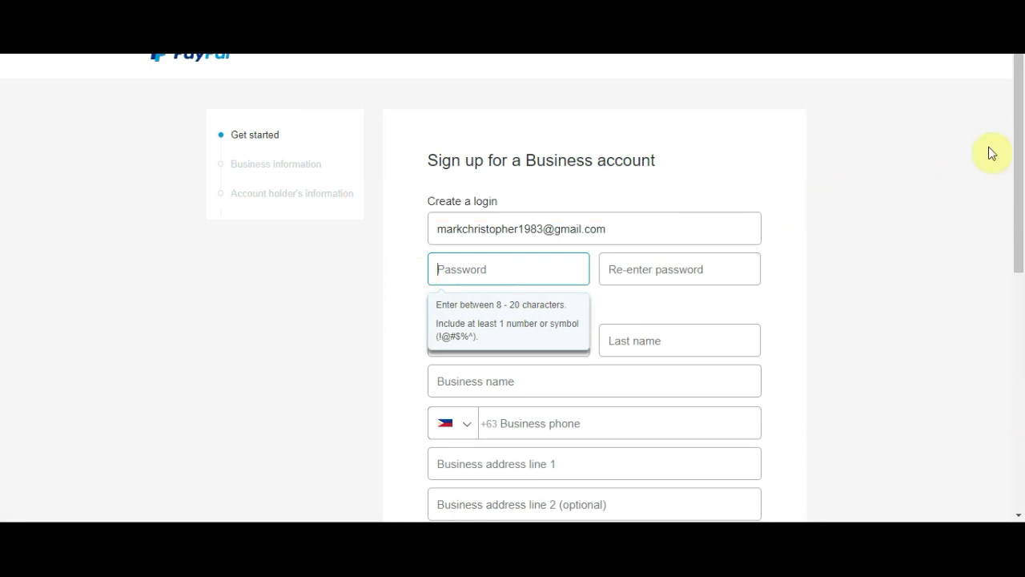
drag(1019, 140, 1020, 200)
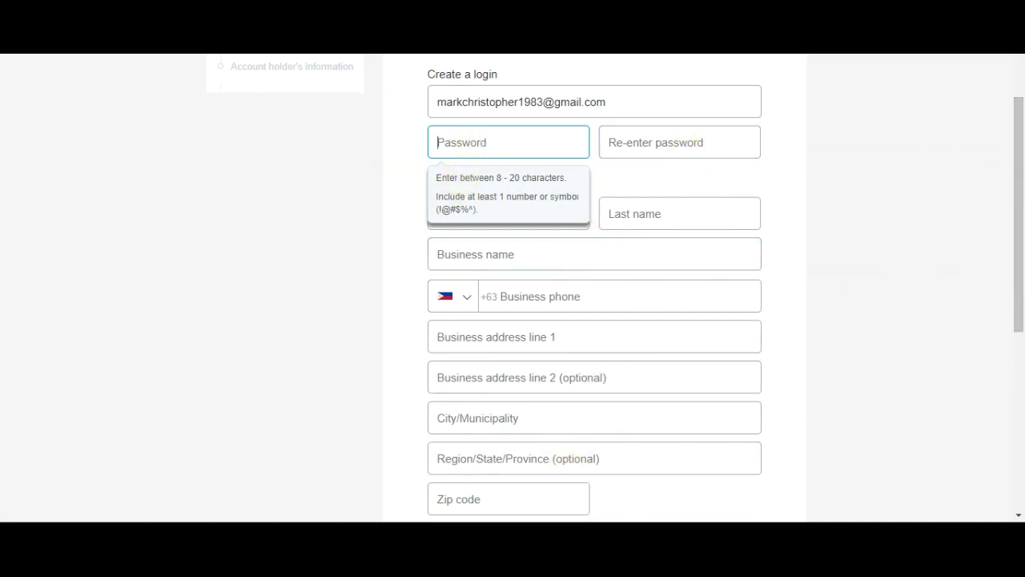
click(574, 465)
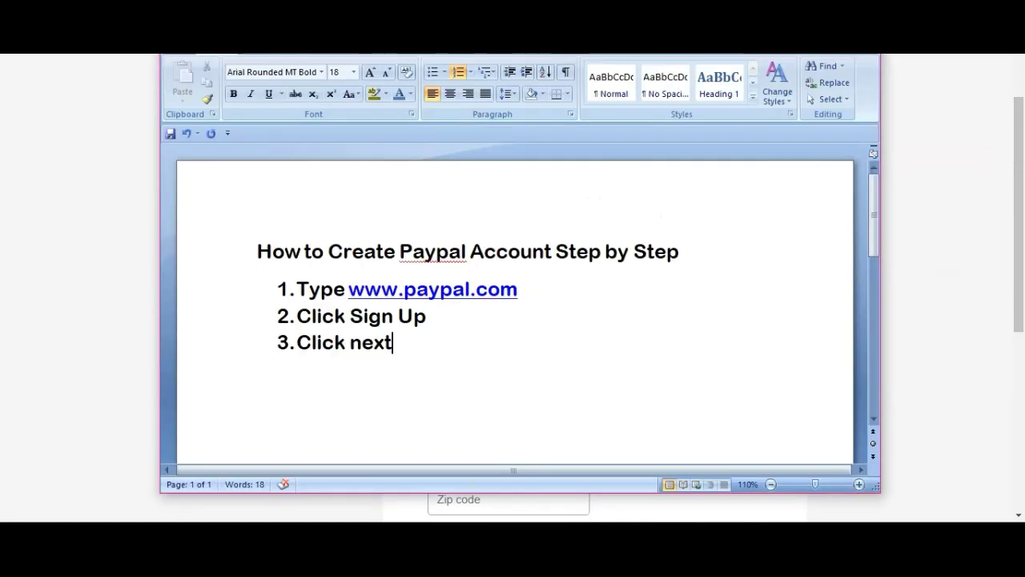
Step: Add list items 4 'Encode email' and 5 'fill the information' in Word
key(Return)
text(Encod)
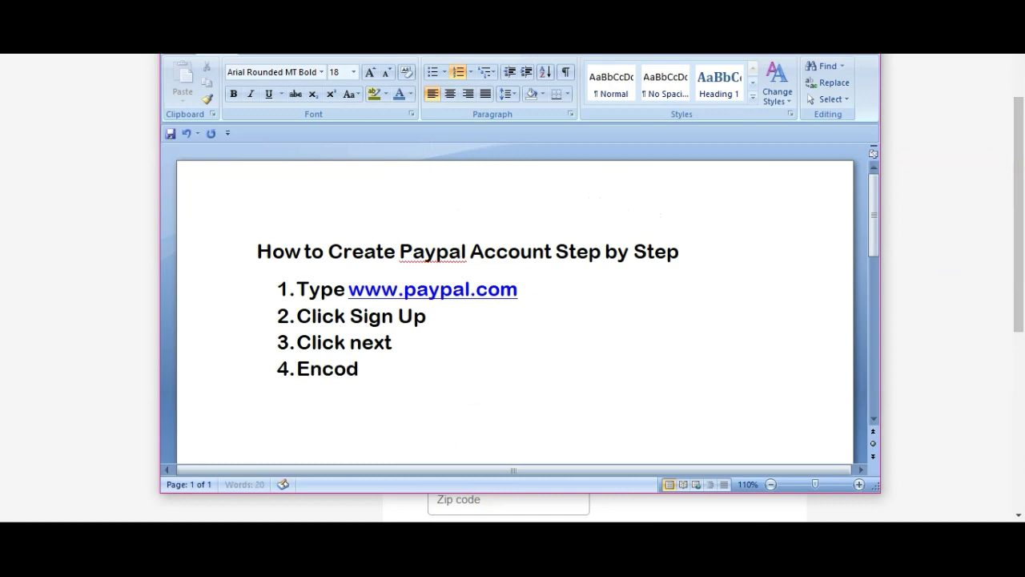
text(e email)
key(Return)
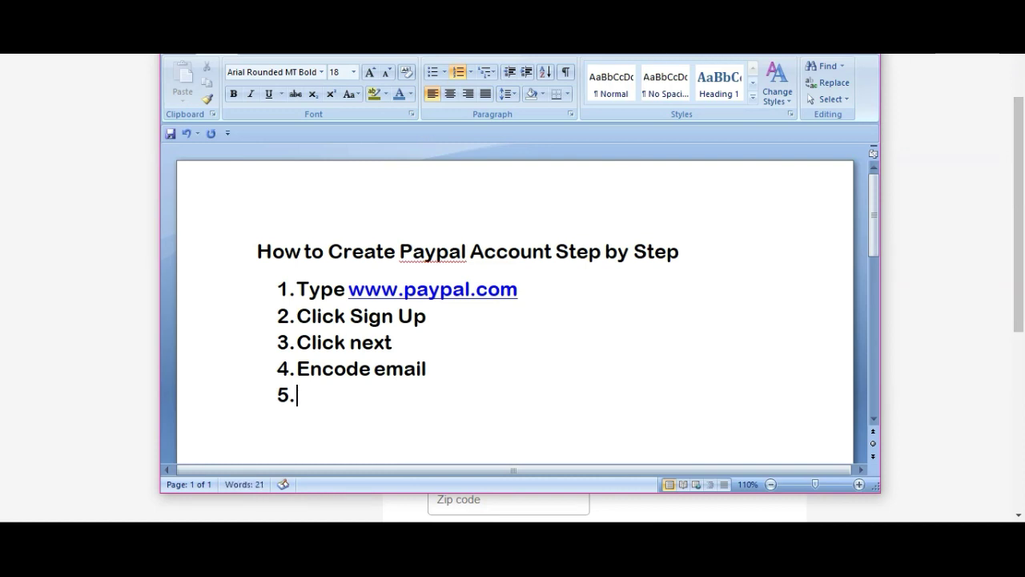
text(fill)
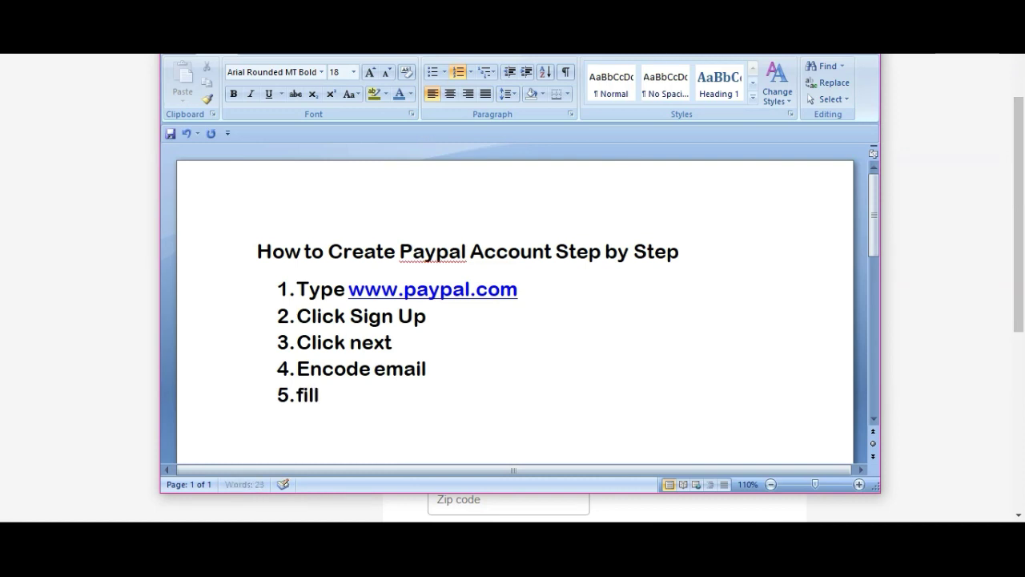
text( the in)
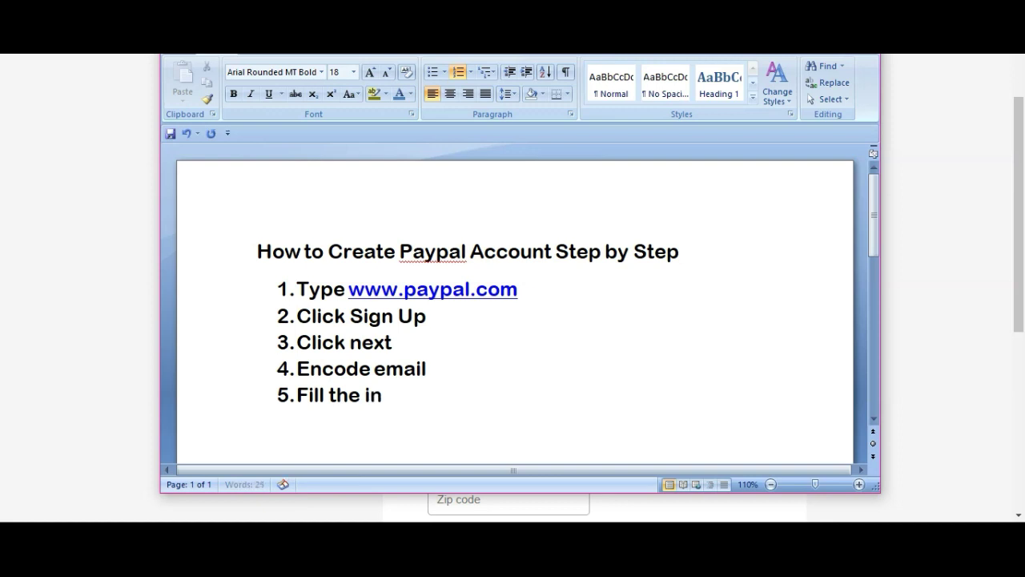
text(forma)
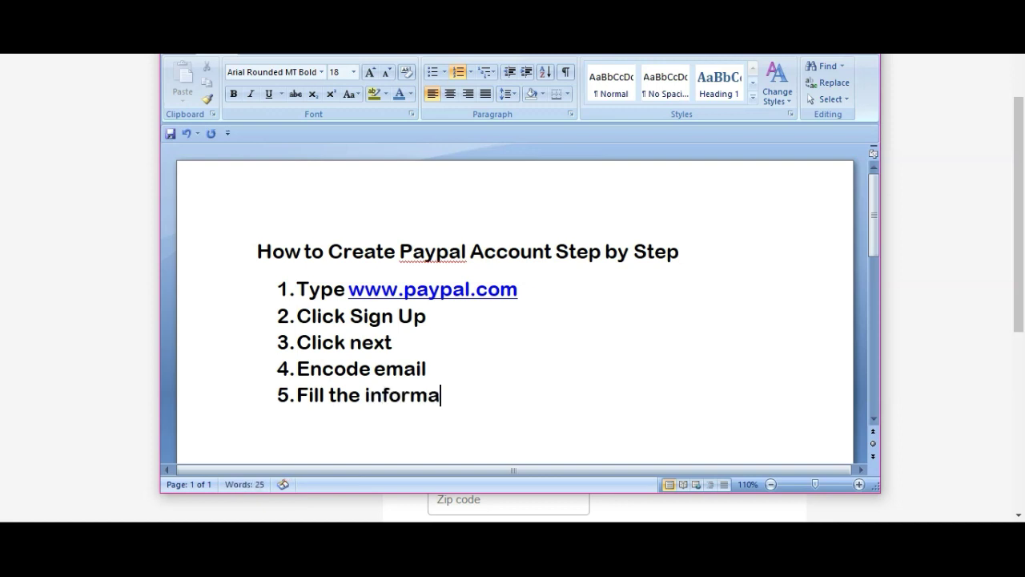
text(tion)
Step: Type a new account password and attempt to confirm it in Re-enter password
click(645, 473)
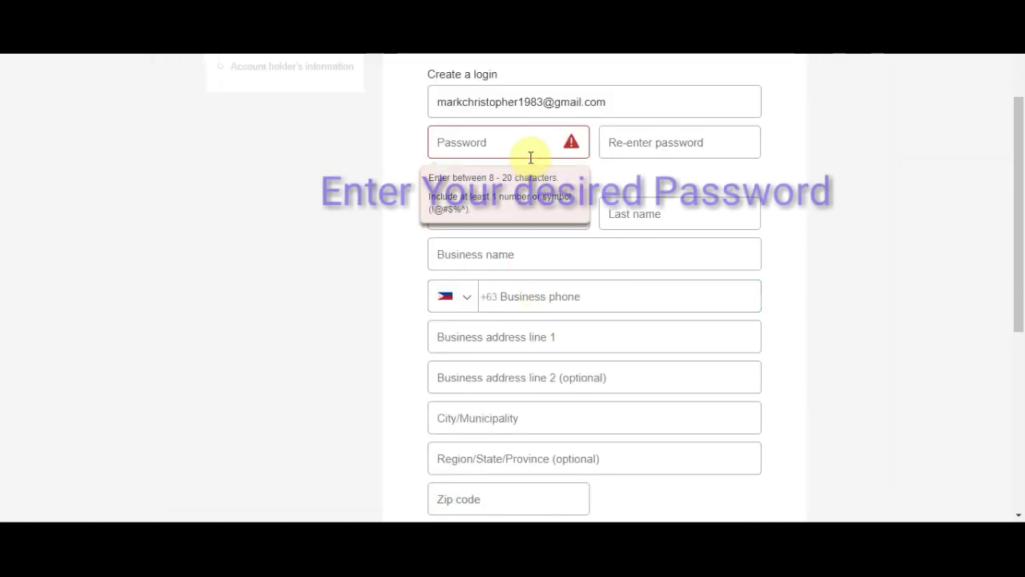
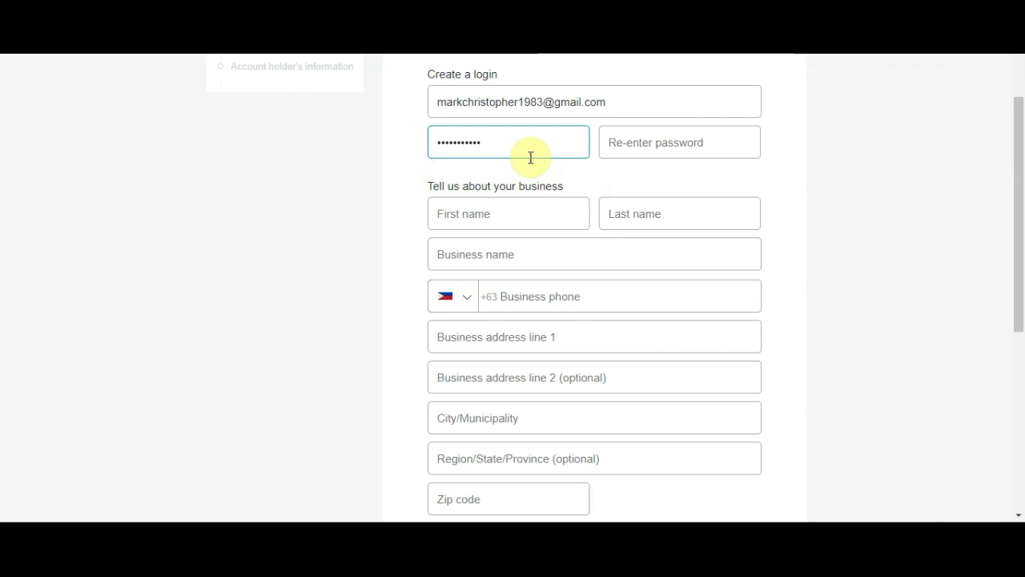
key(Tab)
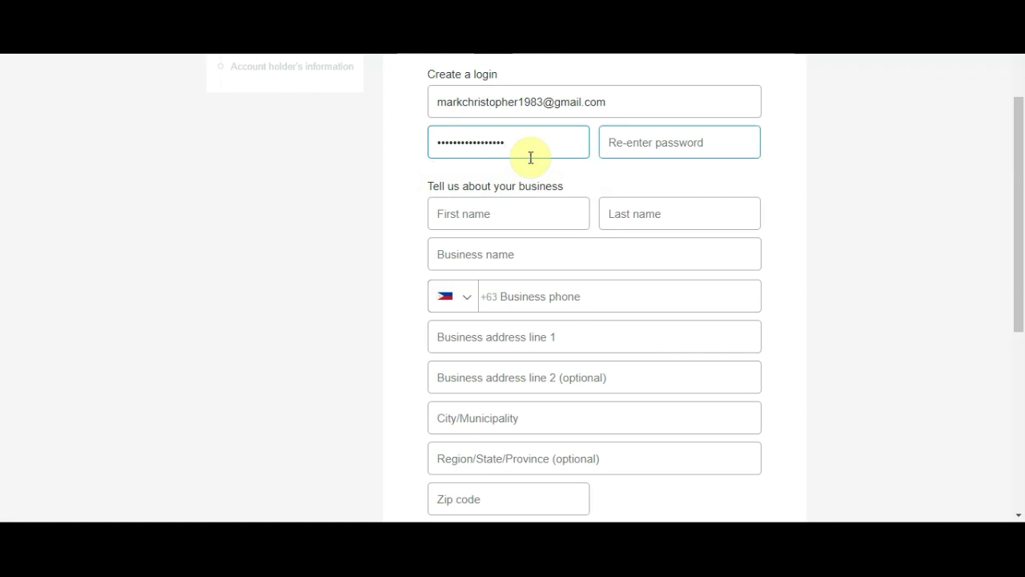
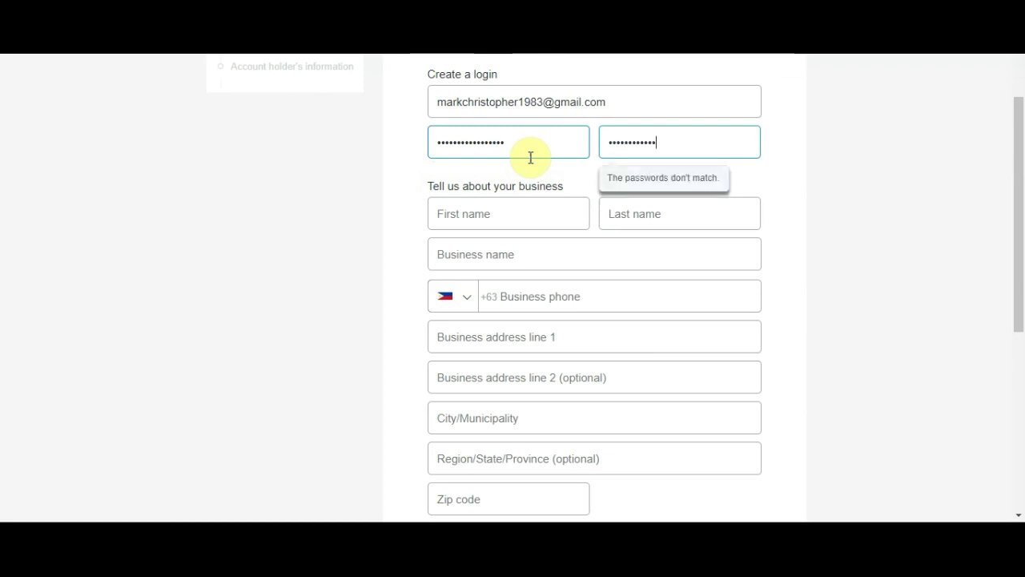
key(BackSpace)
key(BackSpace)
key(BackSpace)
key(BackSpace)
key(BackSpace)
key(BackSpace)
key(BackSpace)
key(BackSpace)
key(BackSpace)
key(BackSpace)
key(BackSpace)
key(BackSpace)
key(BackSpace)
key(BackSpace)
key(BackSpace)
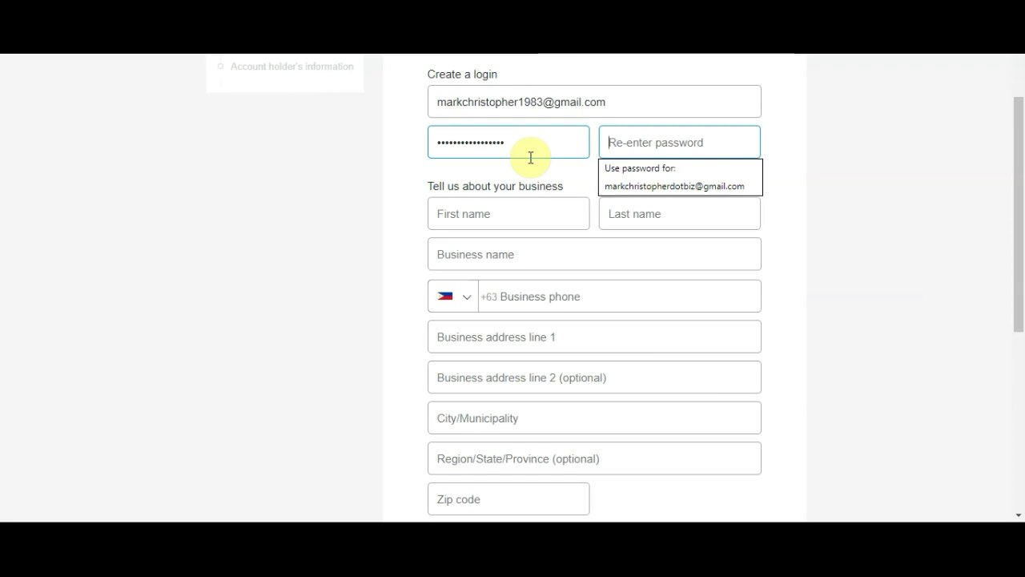
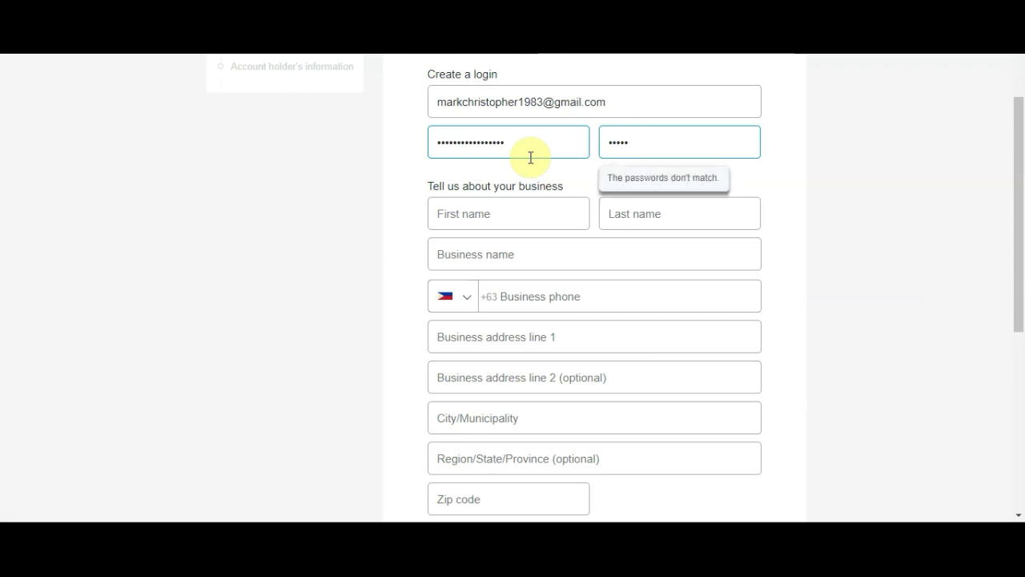
key(BackSpace)
key(BackSpace)
key(BackSpace)
key(BackSpace)
key(BackSpace)
Step: Retype the password and its confirmation so both password fields match
click(525, 144)
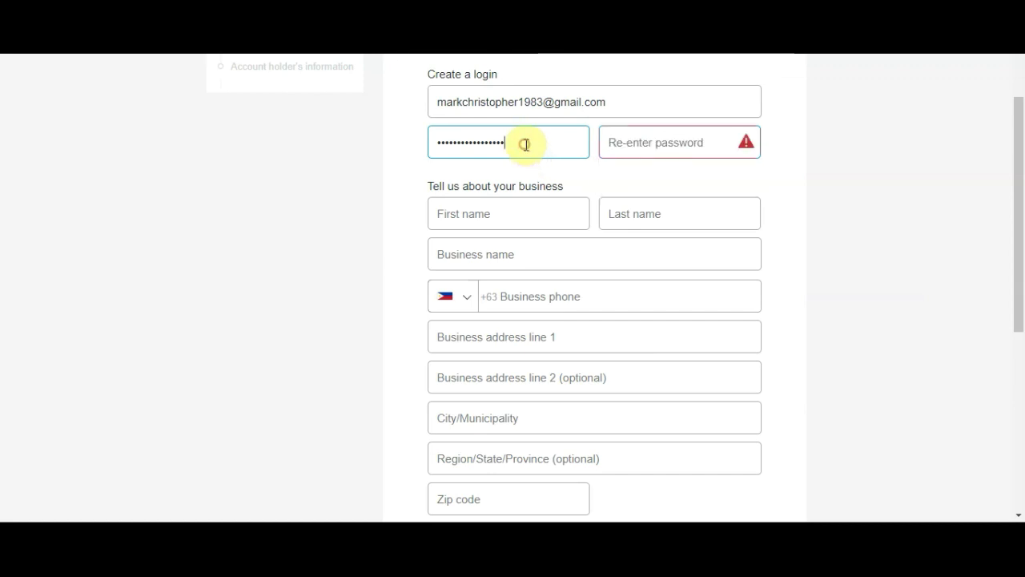
key(BackSpace)
key(BackSpace)
key(BackSpace)
key(BackSpace)
key(BackSpace)
key(BackSpace)
key(BackSpace)
key(BackSpace)
key(BackSpace)
key(BackSpace)
key(BackSpace)
key(BackSpace)
key(BackSpace)
key(BackSpace)
key(BackSpace)
key(BackSpace)
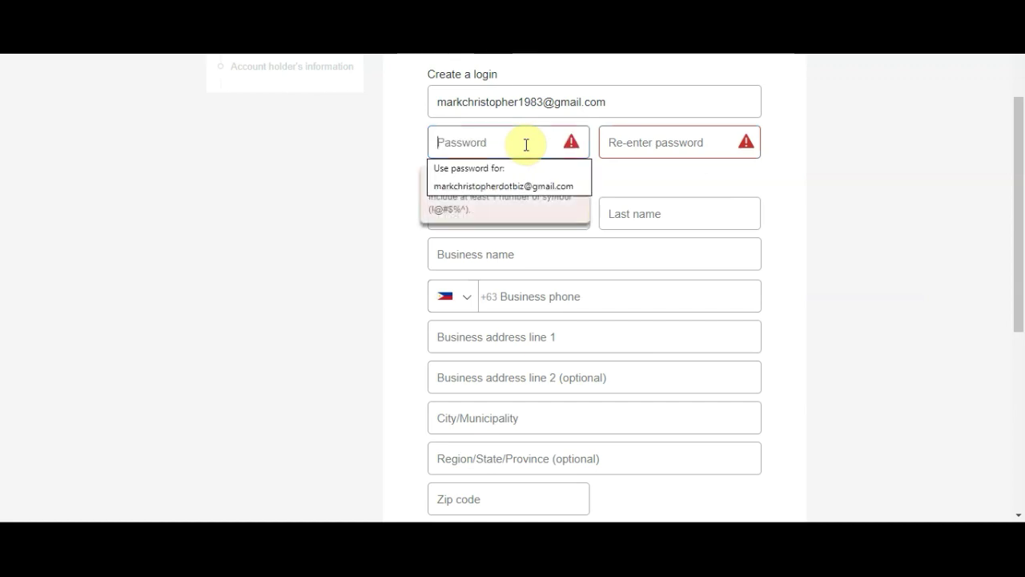
text(•)
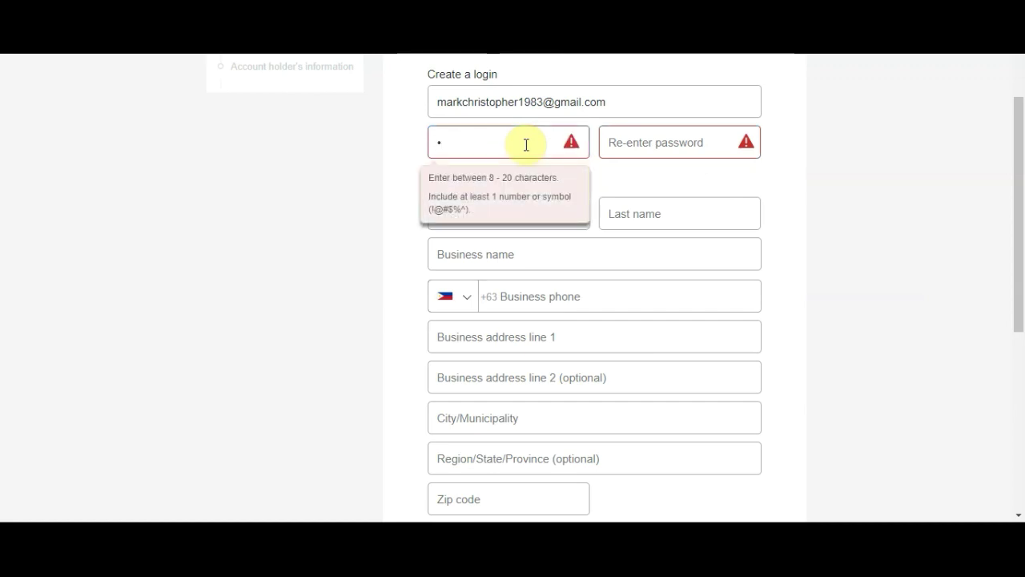
text(••••)
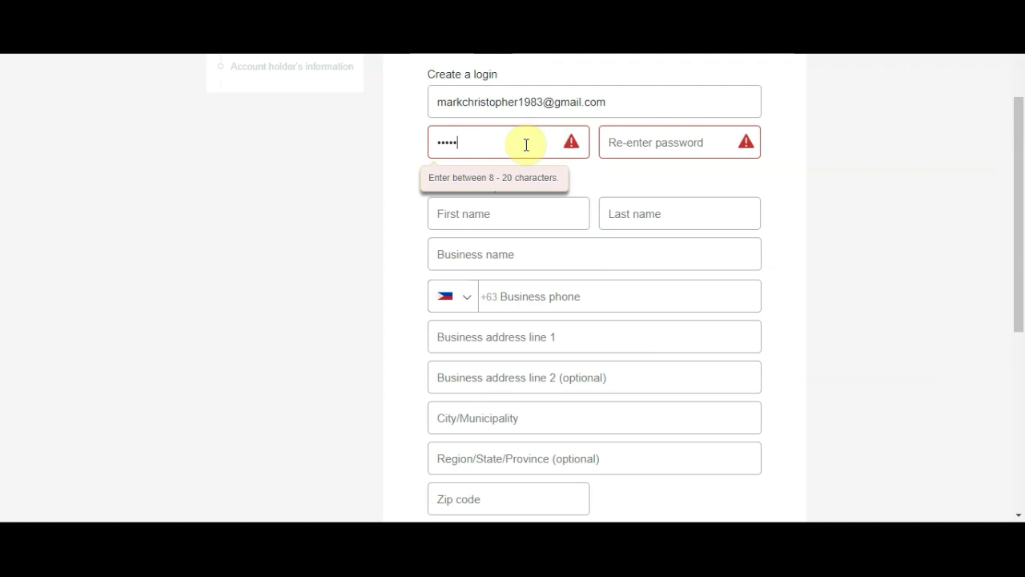
text(•••••)
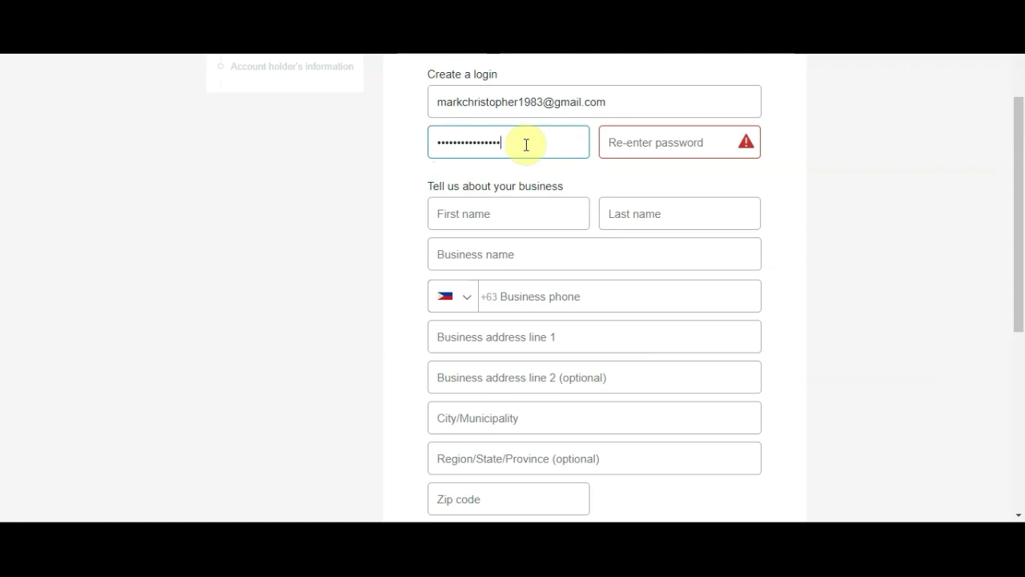
click(614, 142)
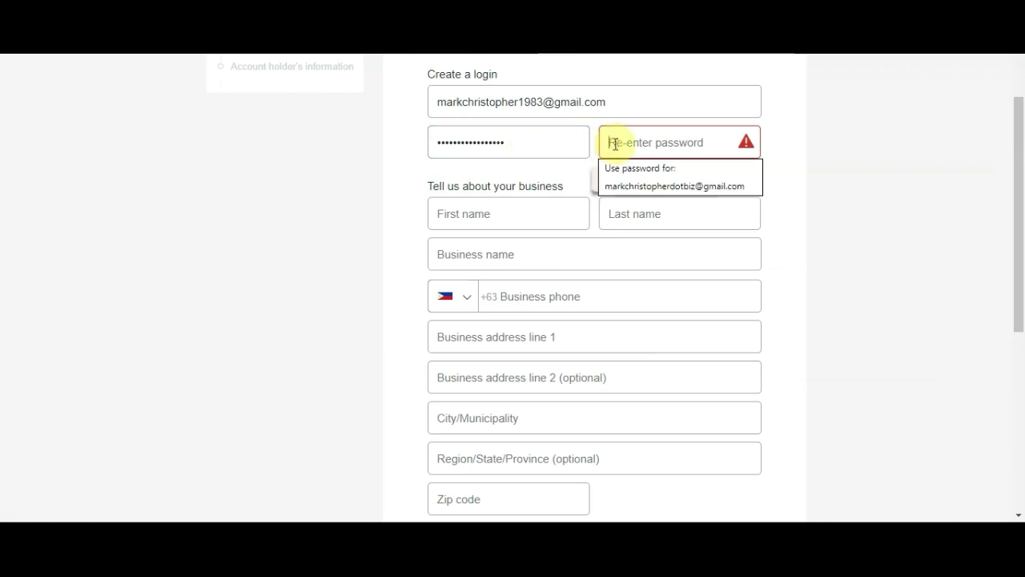
text(•••)
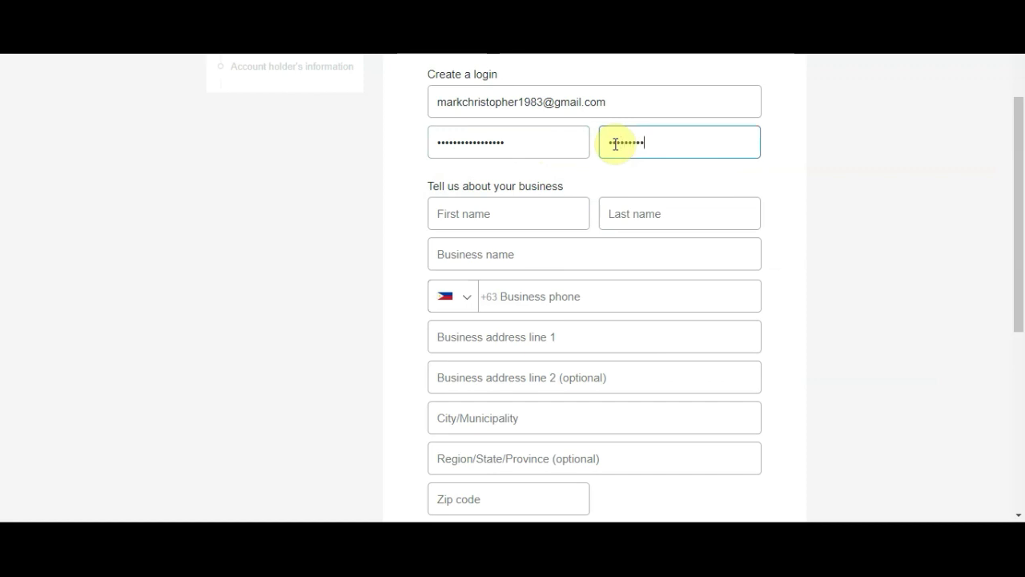
text(••)
Step: Fill in the owner's first name, last name and the business name
click(509, 216)
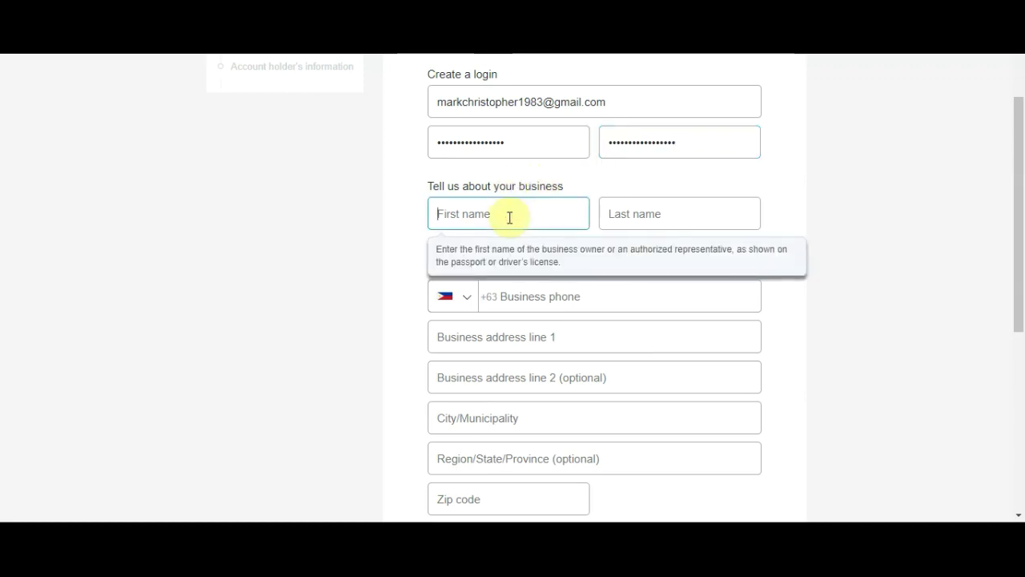
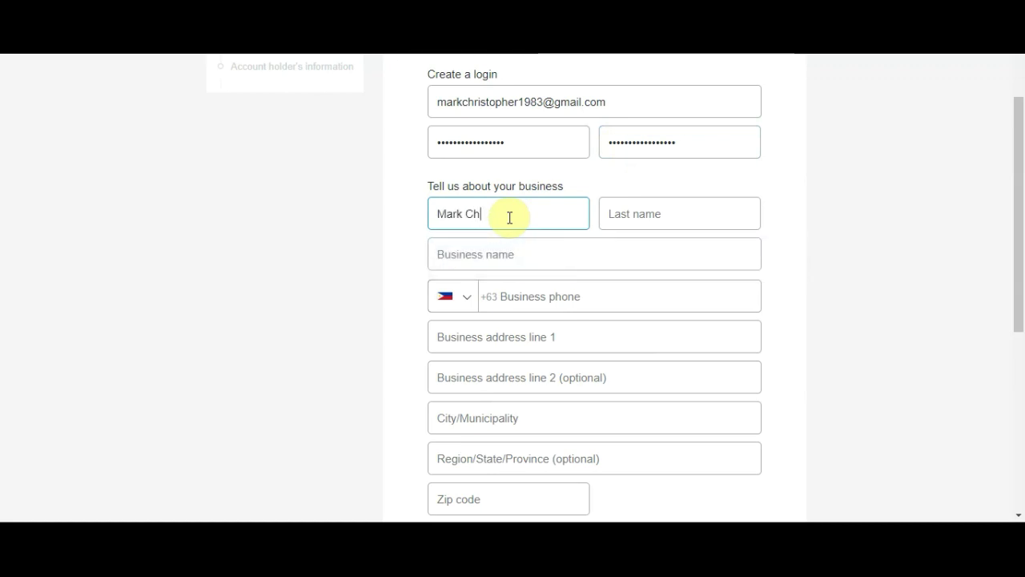
key(Tab)
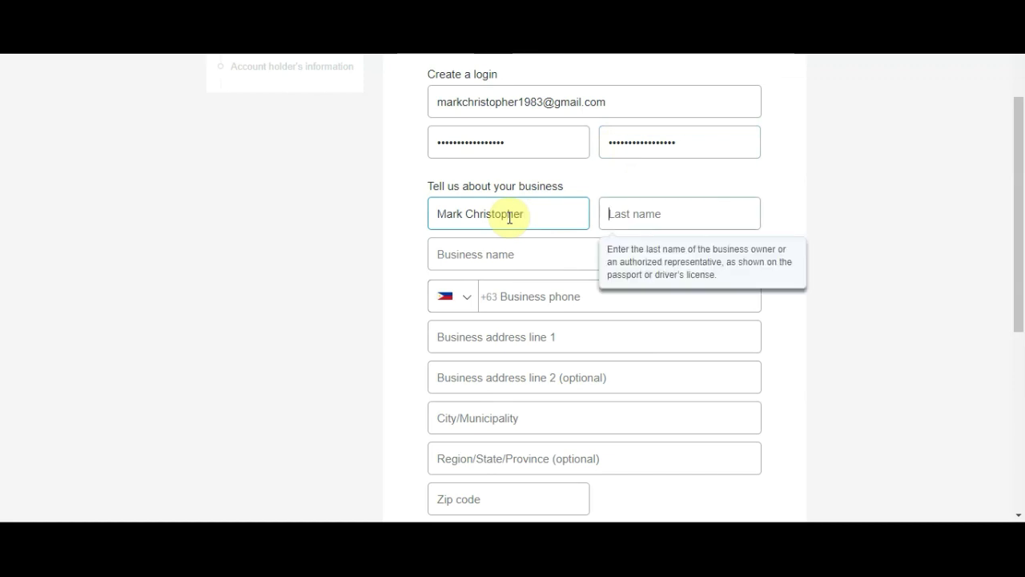
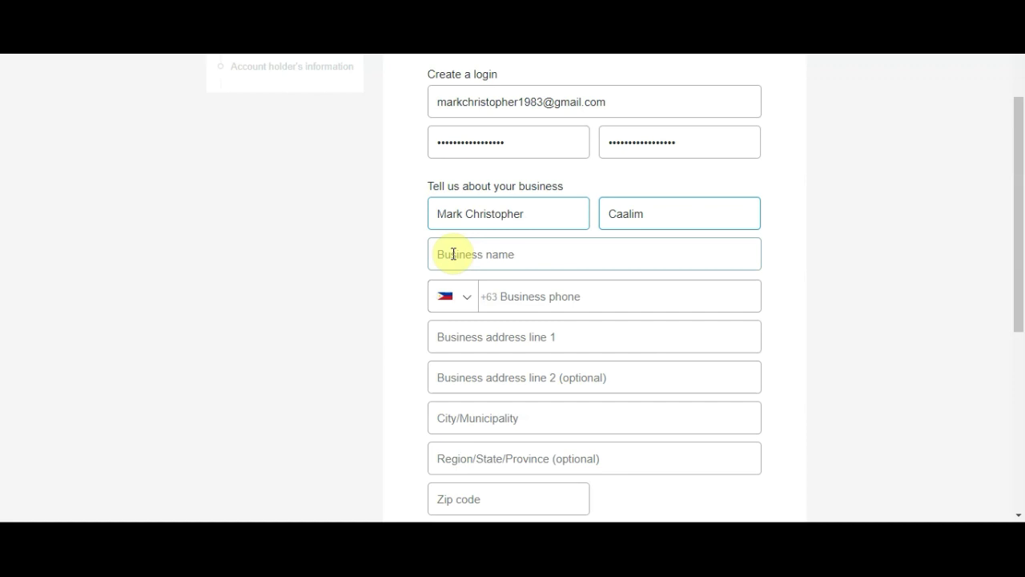
click(455, 258)
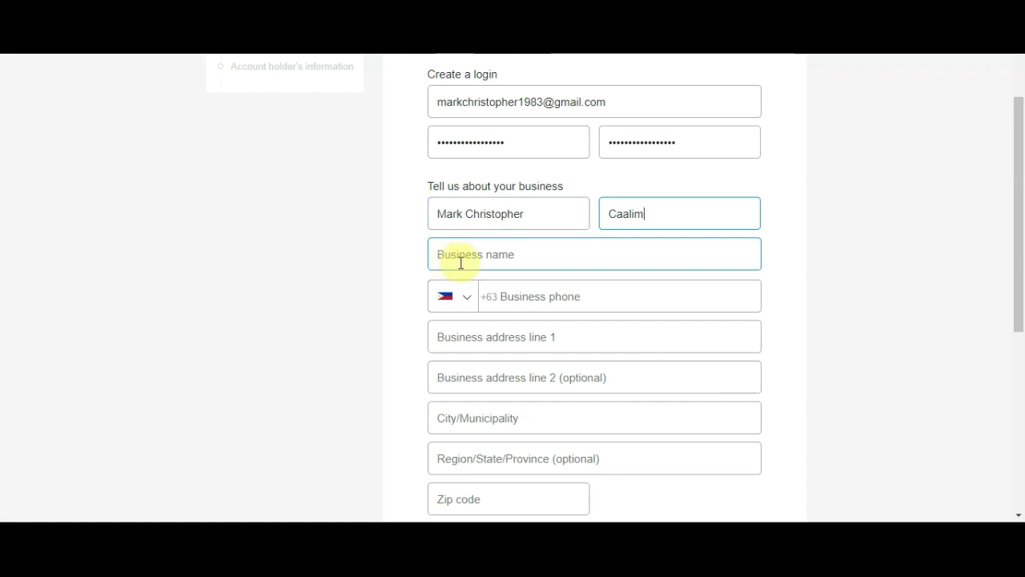
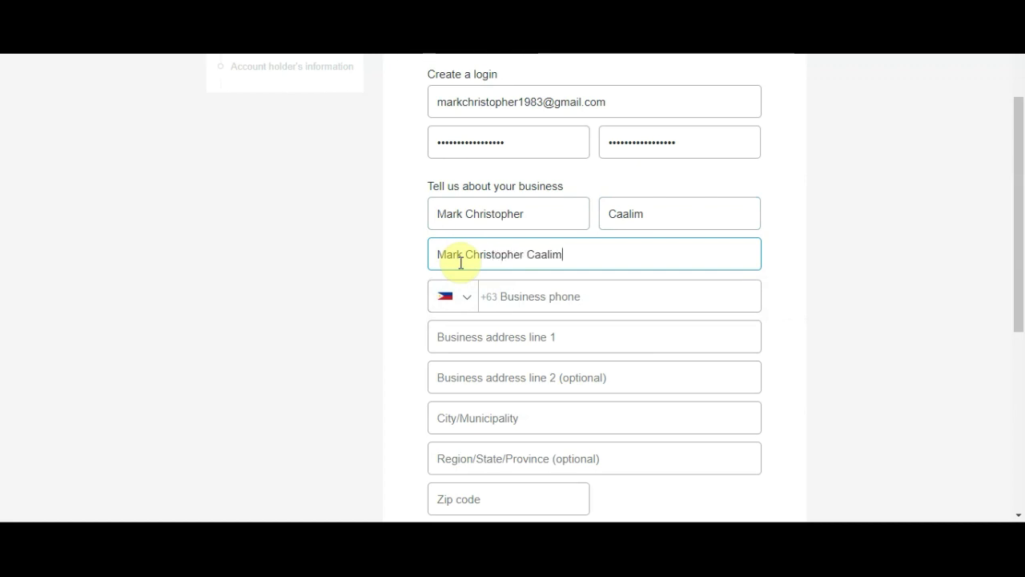
Step: Autofill the business phone and address, correcting punctuation in the second address line
click(514, 301)
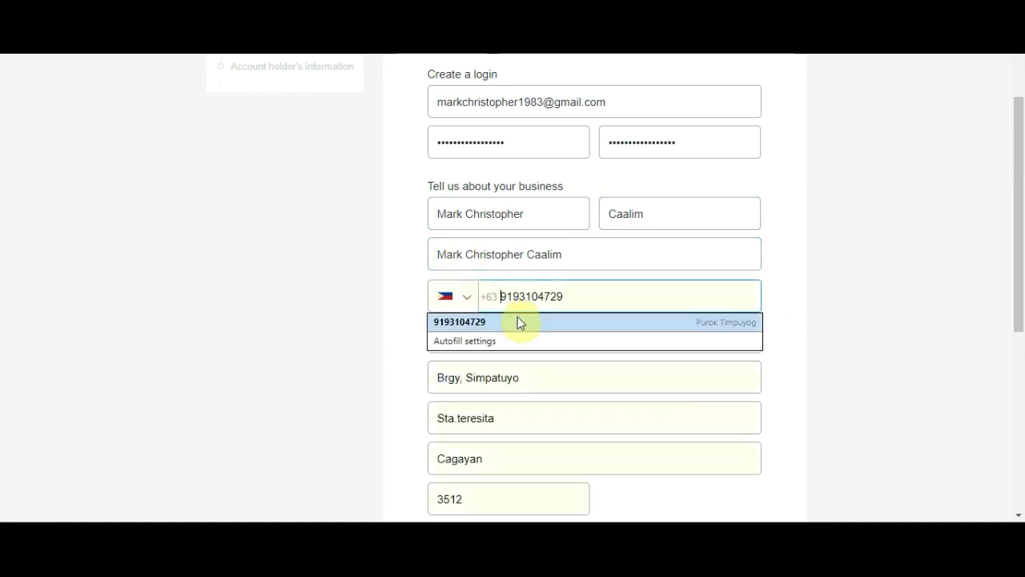
click(517, 320)
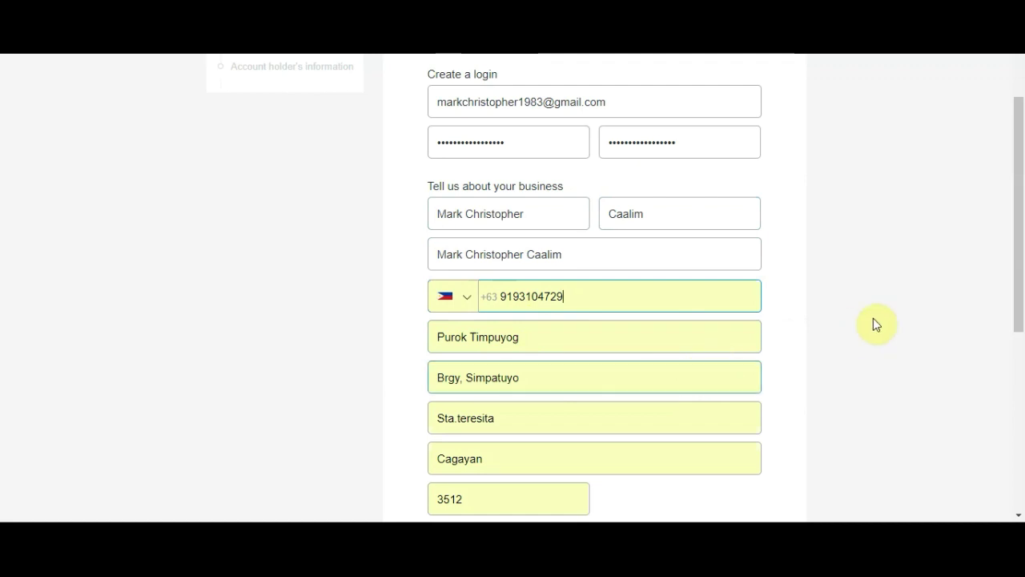
click(466, 380)
key(BackSpace)
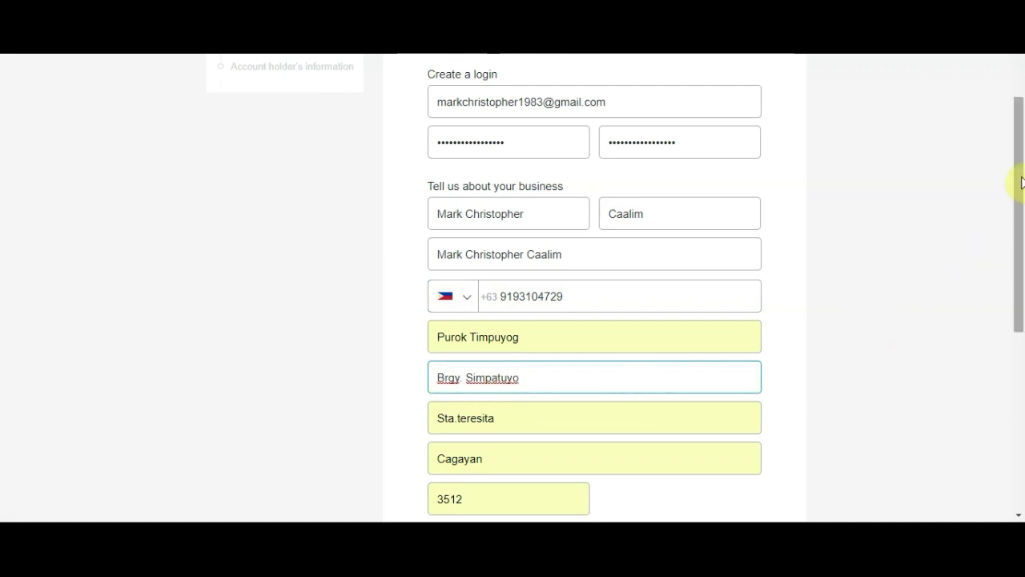
drag(1018, 171, 1023, 232)
drag(1022, 258, 1016, 302)
Step: Keep Philippine Peso as primary currency, accept the user agreement and submit the form
click(558, 328)
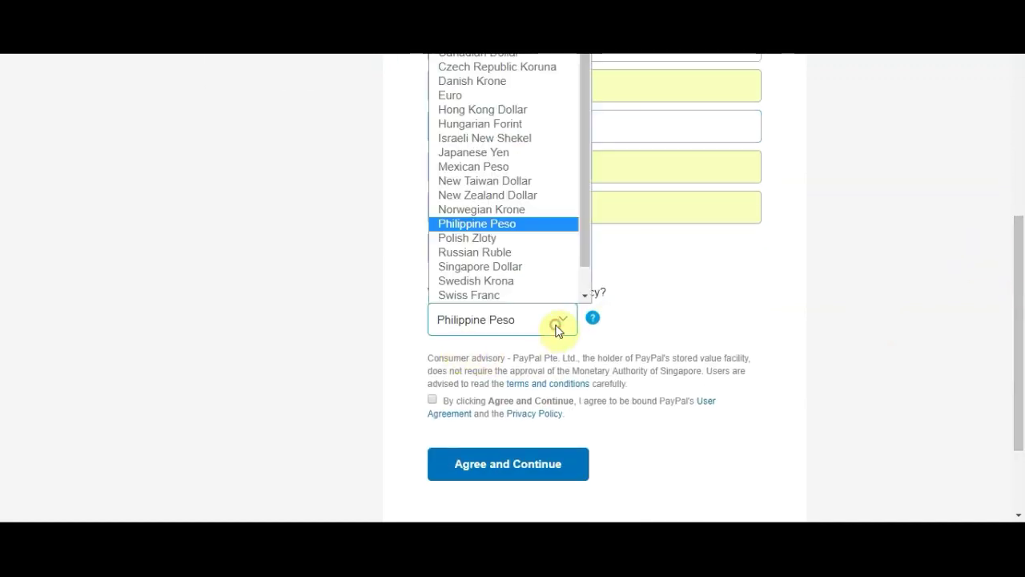
click(661, 328)
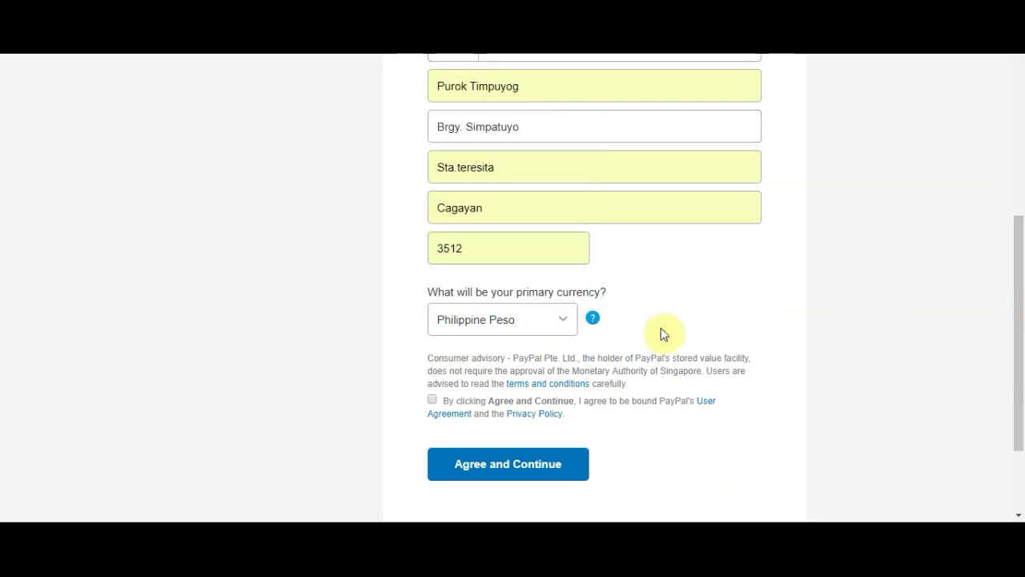
click(431, 399)
click(481, 466)
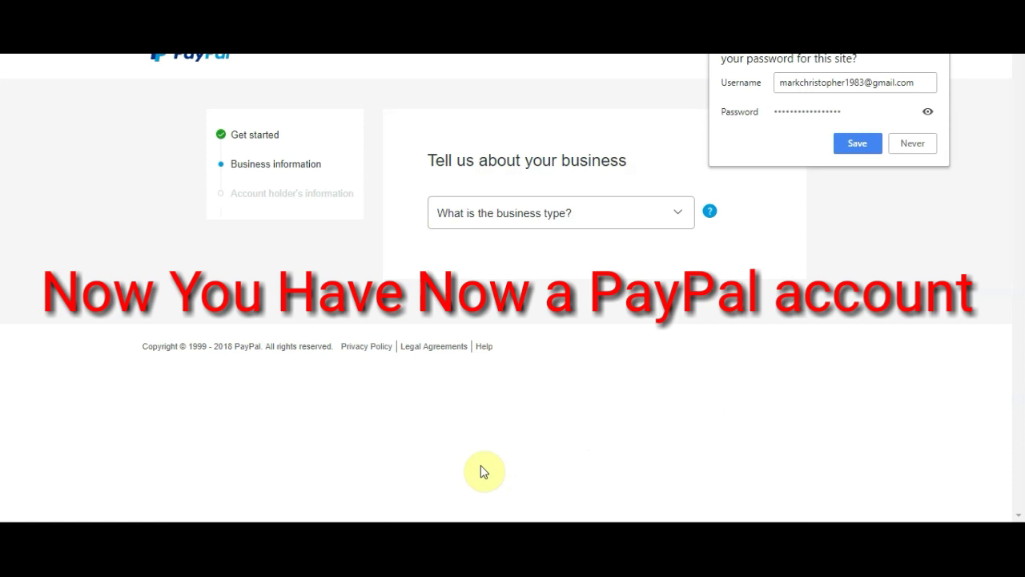
Step: Save the new PayPal login in the browser's password prompt
click(855, 145)
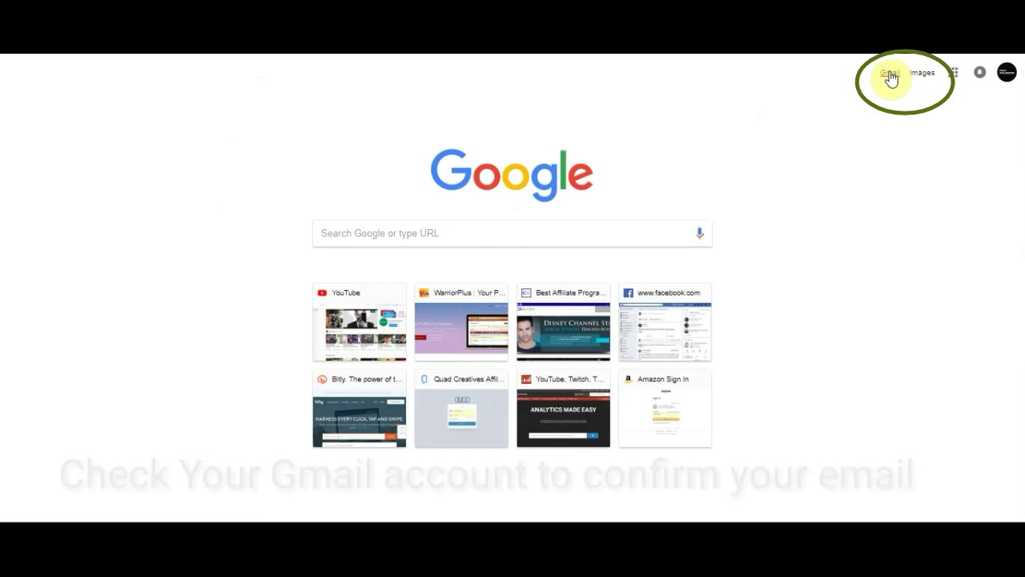
Step: Open PayPal's 'You need to take action' email from Gmail's Important section
click(889, 77)
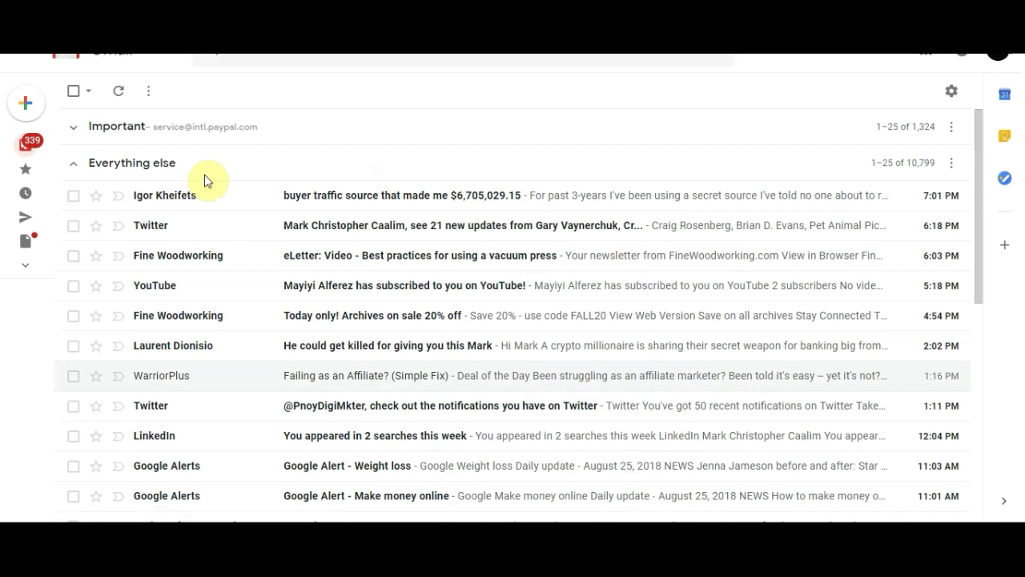
click(189, 128)
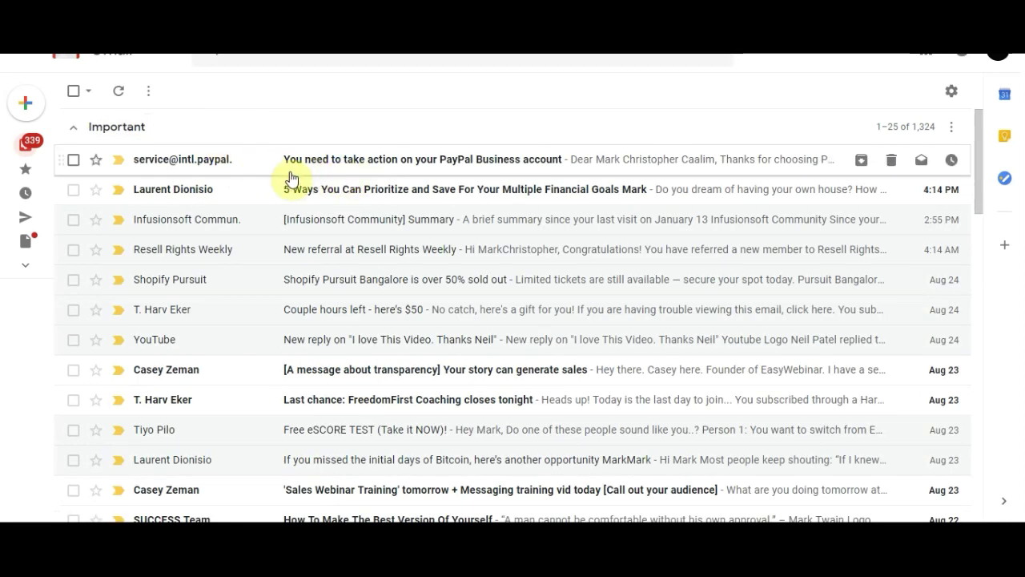
click(382, 170)
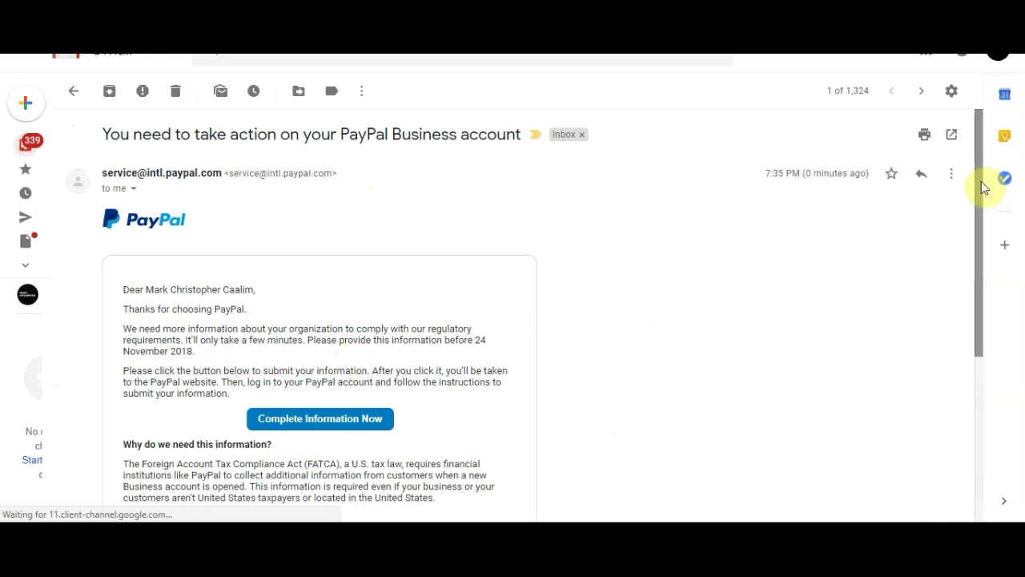
Step: Scroll the PayPal email and follow its Complete Information Now link into PayPal
drag(981, 185, 993, 265)
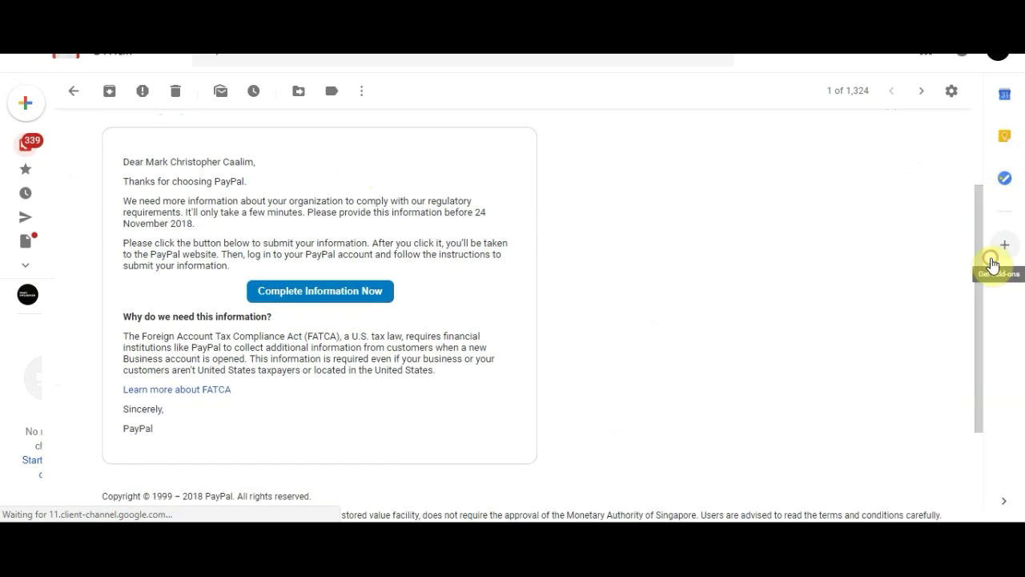
click(331, 292)
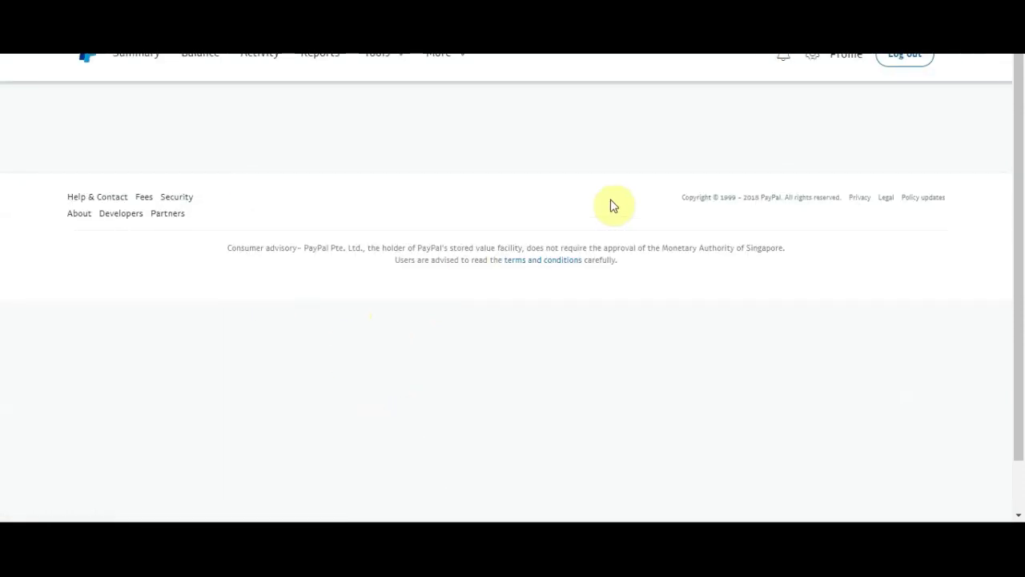
Step: Go to the PayPal Balance page showing ₱0.00 PHP across the PHP and USD balances
click(788, 61)
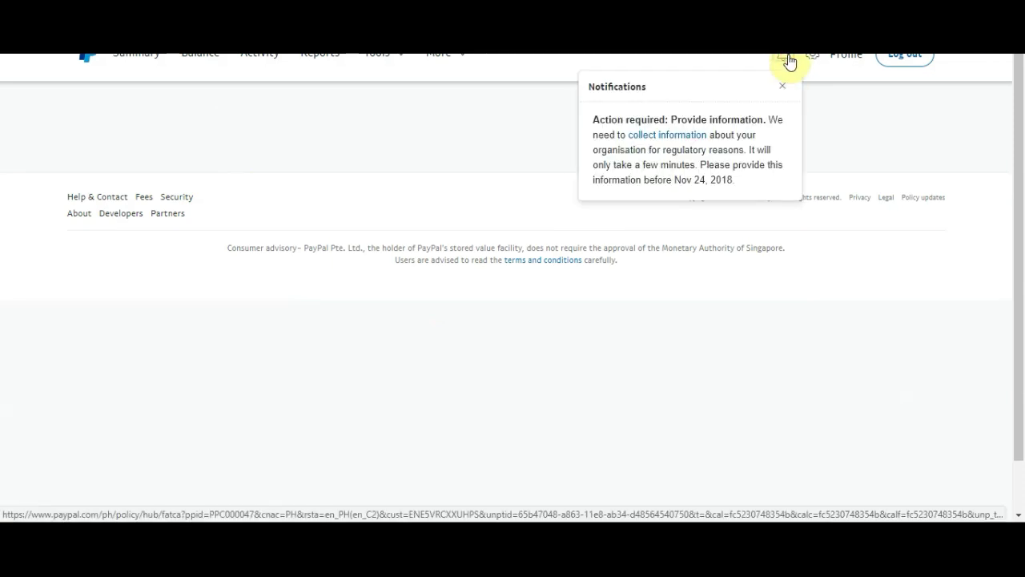
click(820, 60)
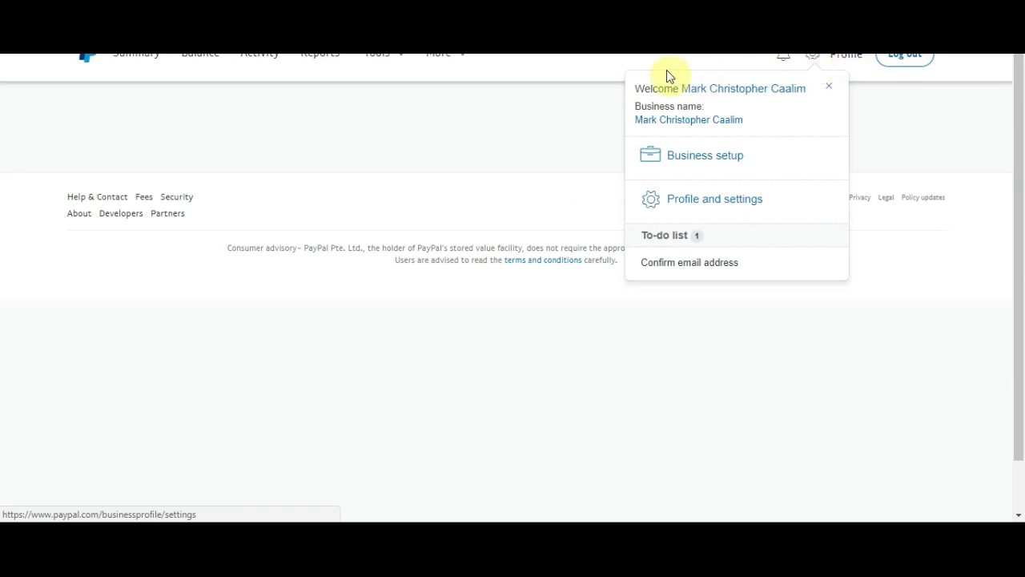
click(205, 61)
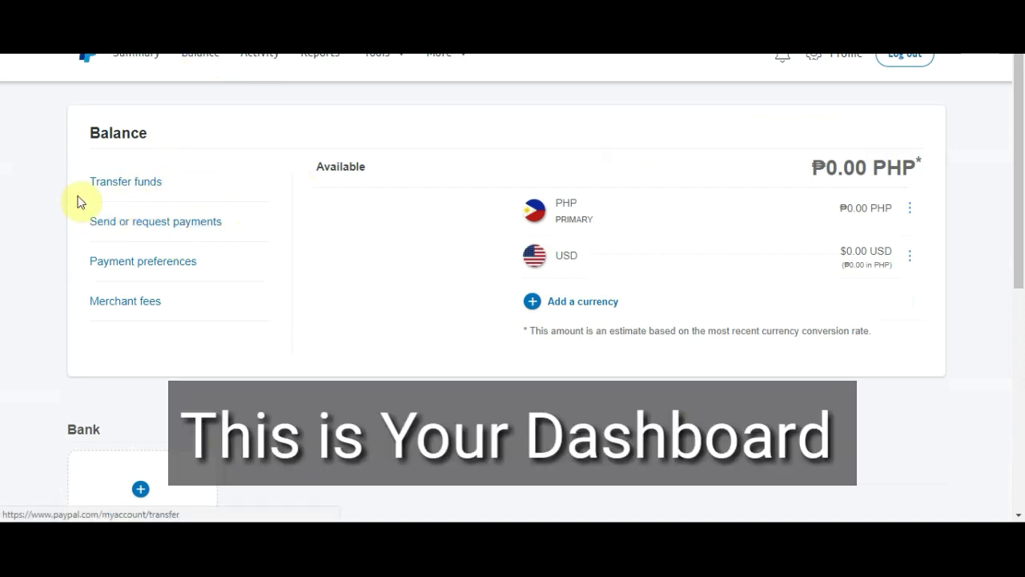
Step: View the Tell us about your business form, then return to the Word step list
click(123, 223)
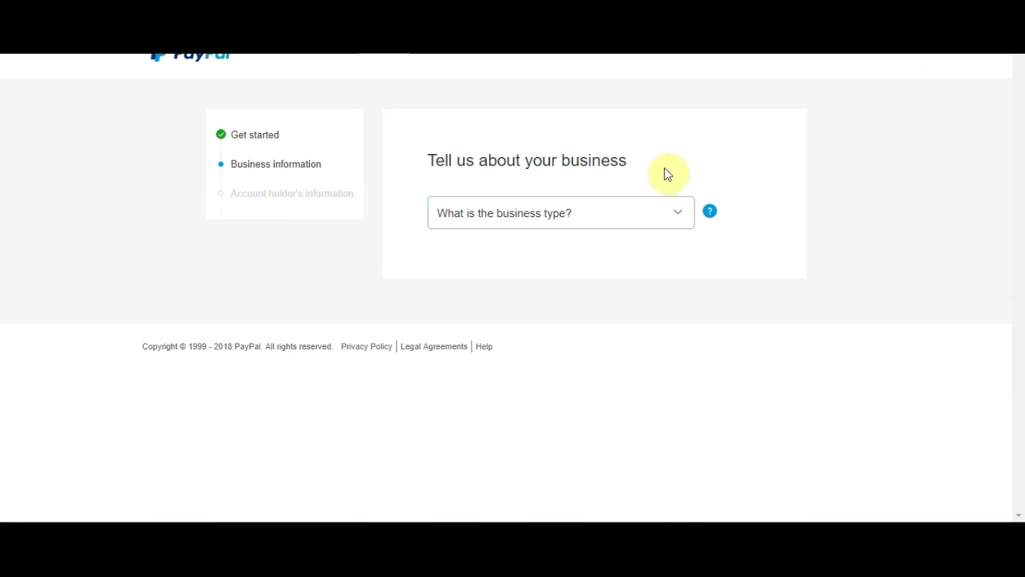
click(588, 519)
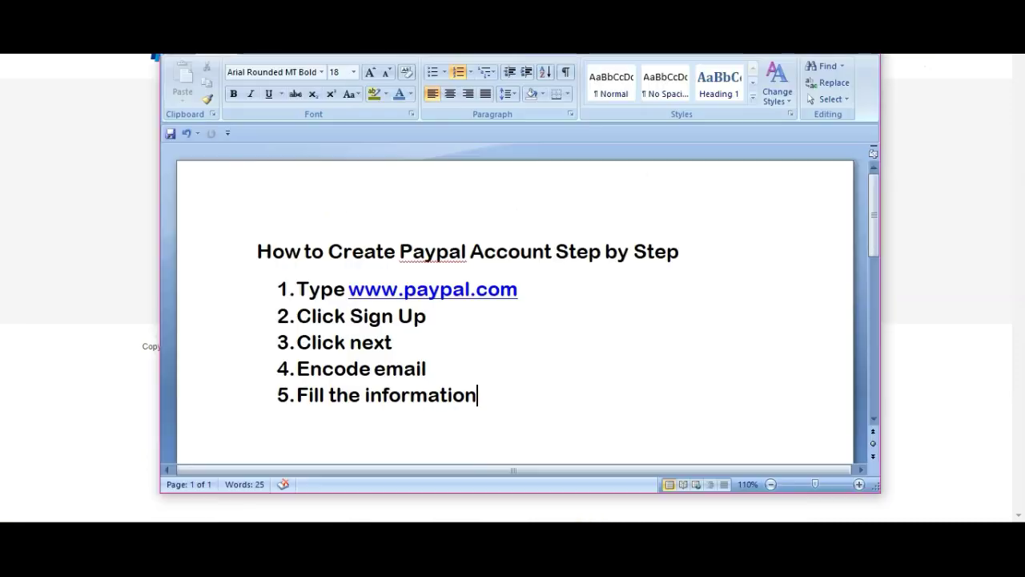
Step: Add step 6 "Then check the Agreement" to the numbered list
key(Return)
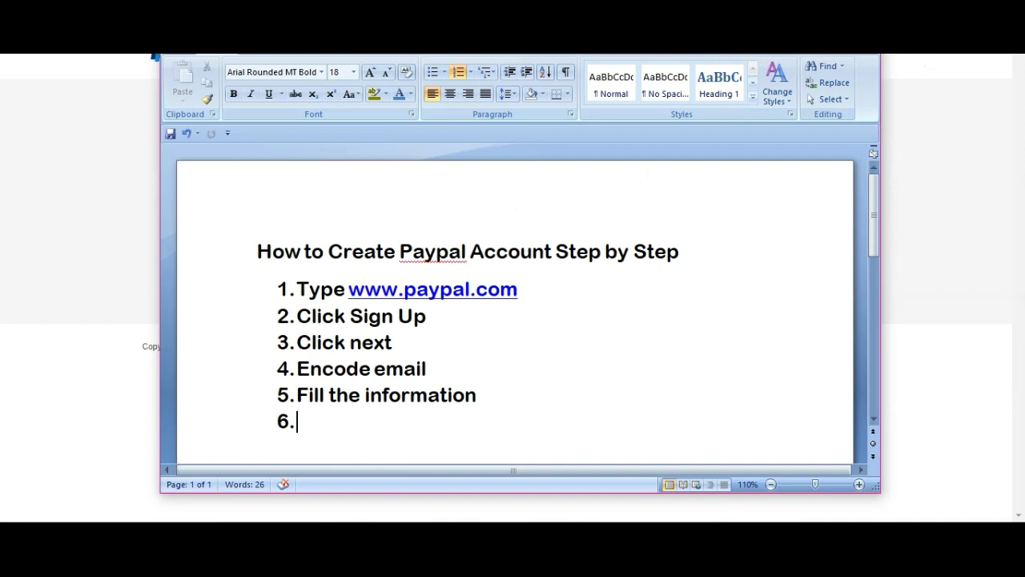
key(ctrl+z)
text(the)
key(BackSpace)
key(BackSpace)
key(BackSpace)
text(Then)
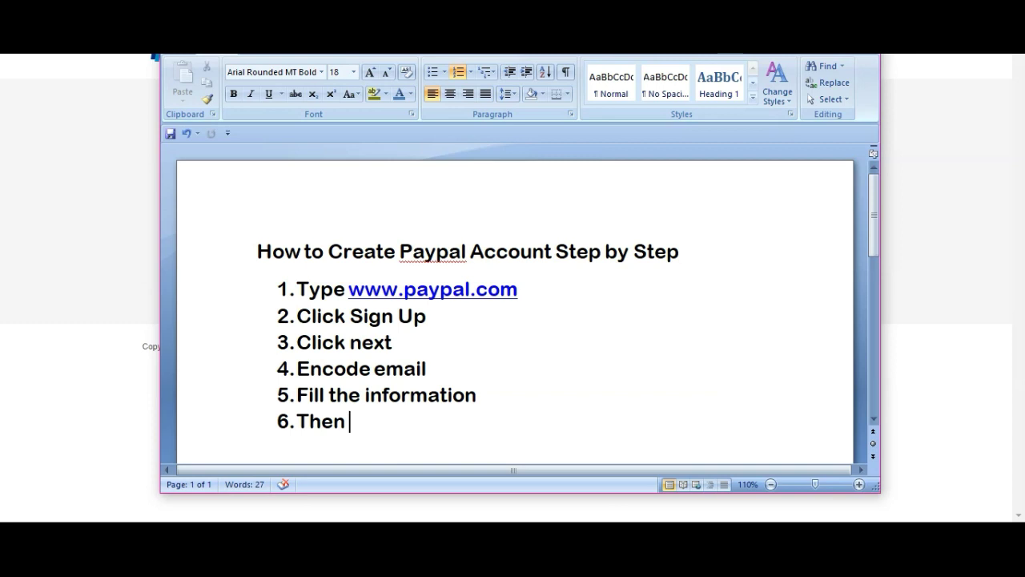
text( chec)
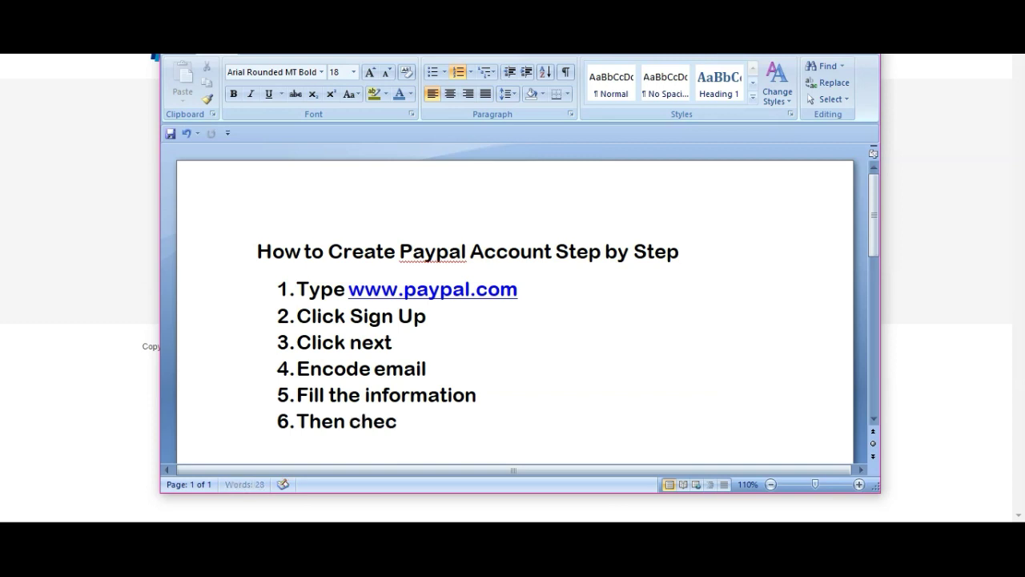
text(k)
text(k)
text( the A)
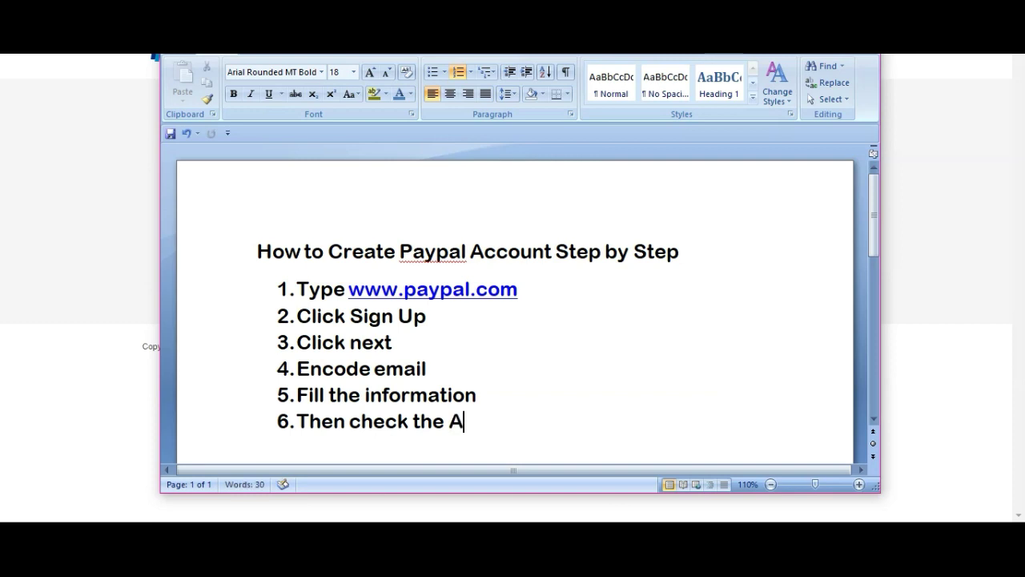
text(grr)
key(BackSpace)
text(e)
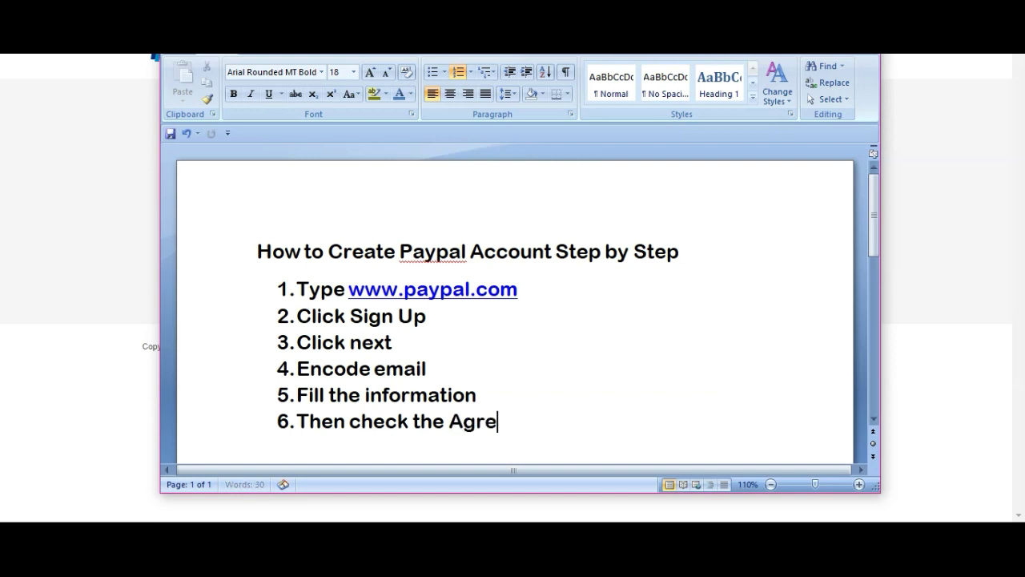
text(ement)
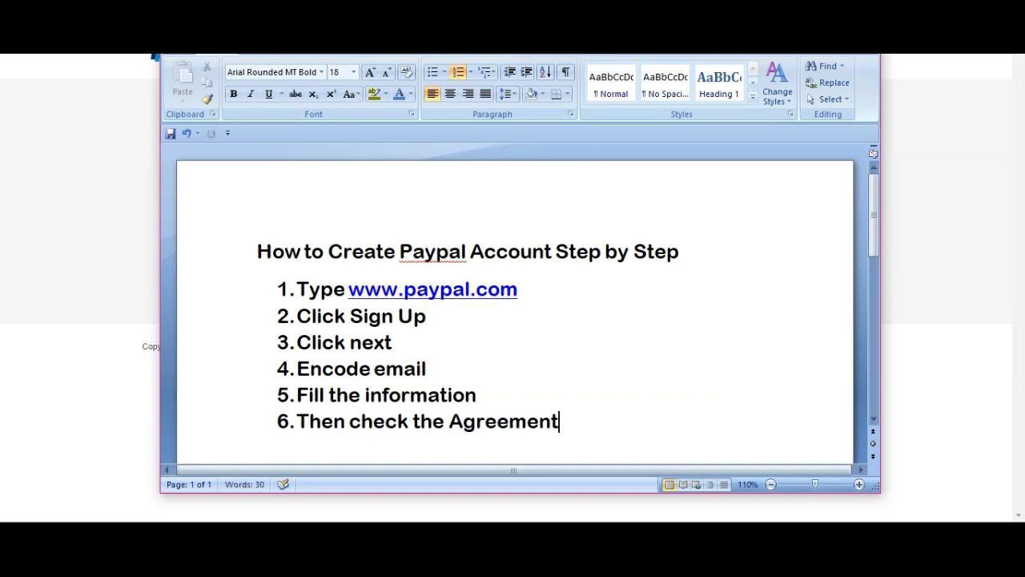
Step: Add step 7 "Rhen check your gmail for confirmation" and begin item 8
key(Return)
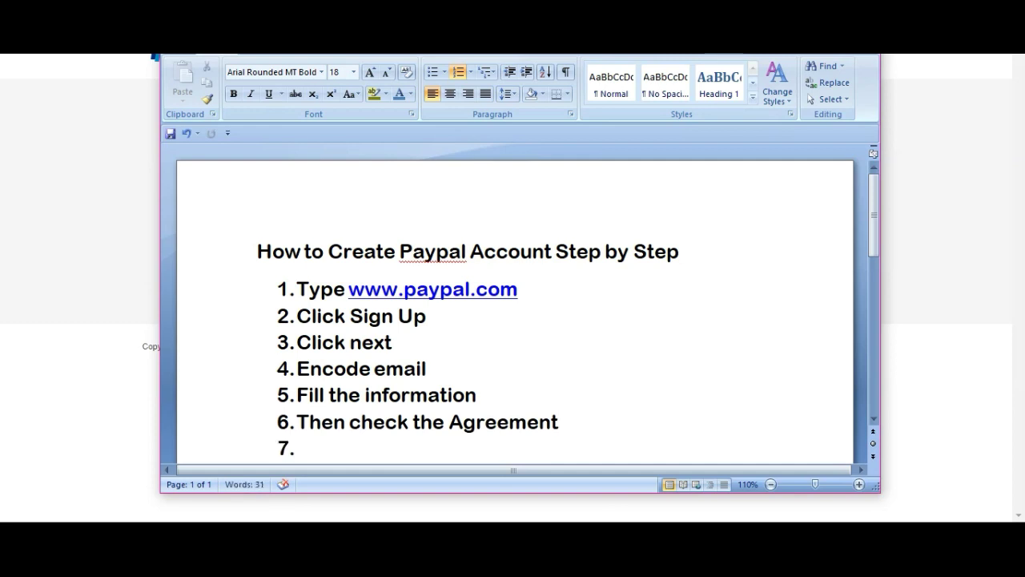
text(th)
key(BackSpace)
text(Rhen)
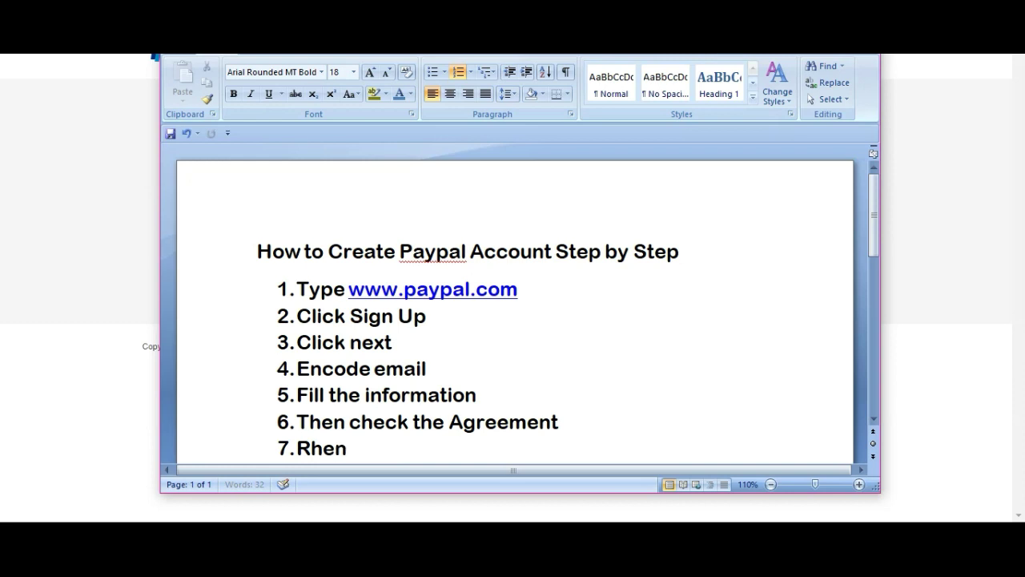
text( check)
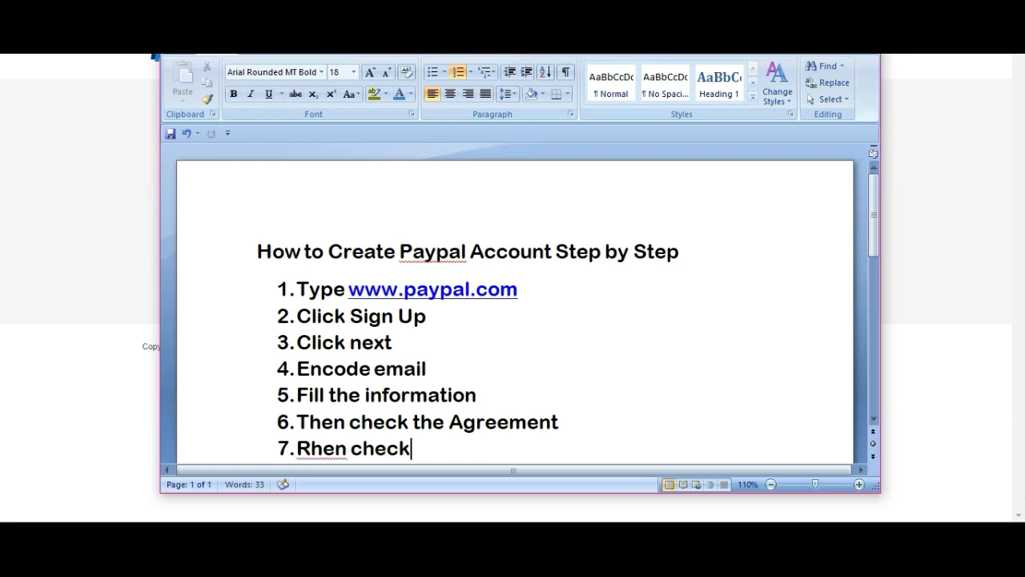
text( your g)
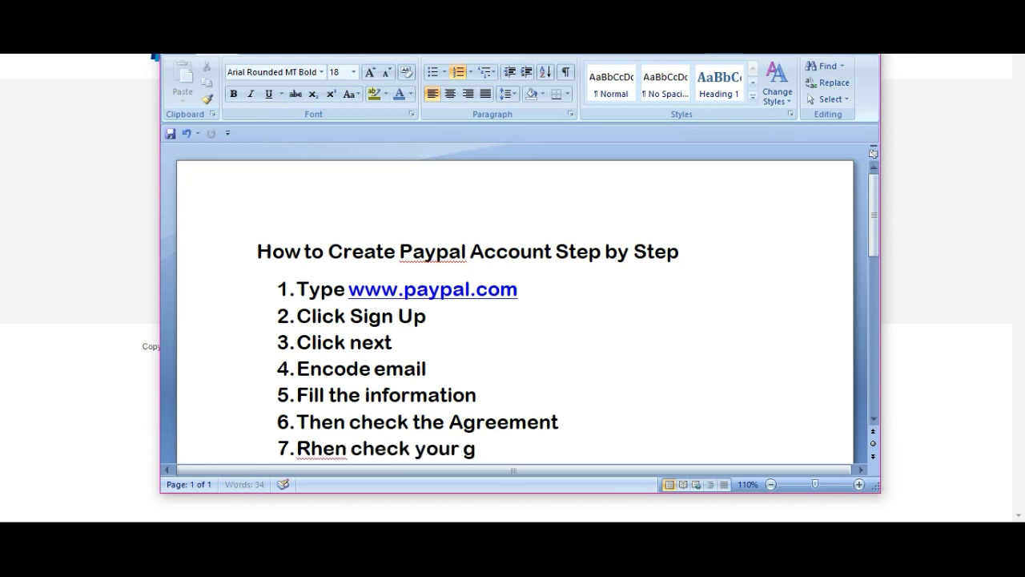
text(mail for)
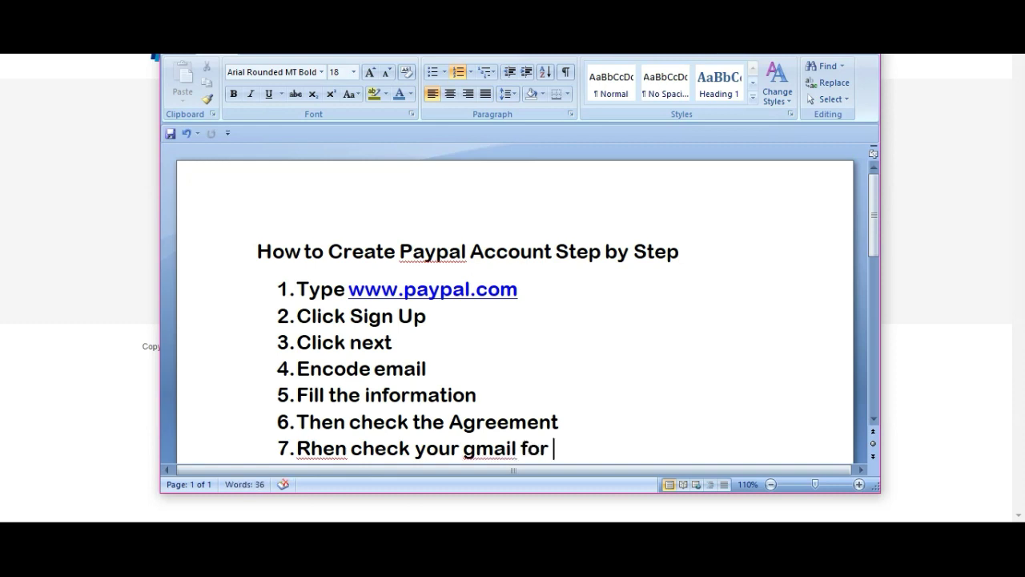
text( confir)
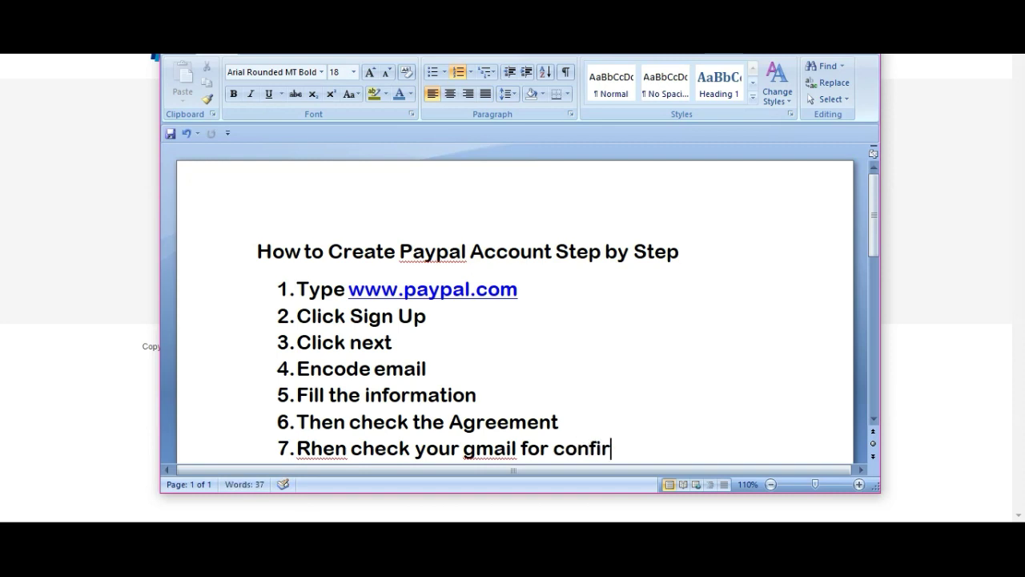
text(mation)
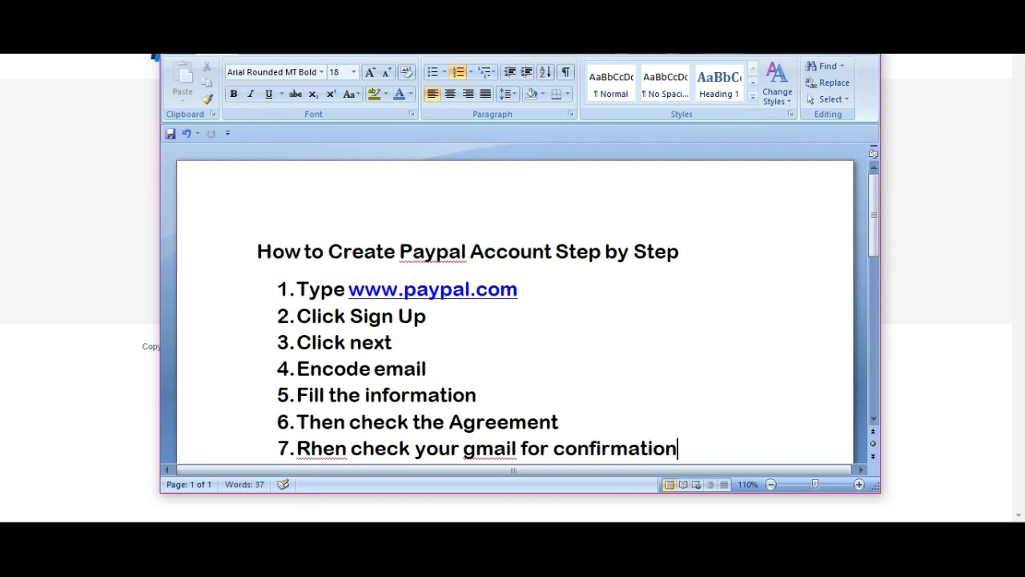
key(Return)
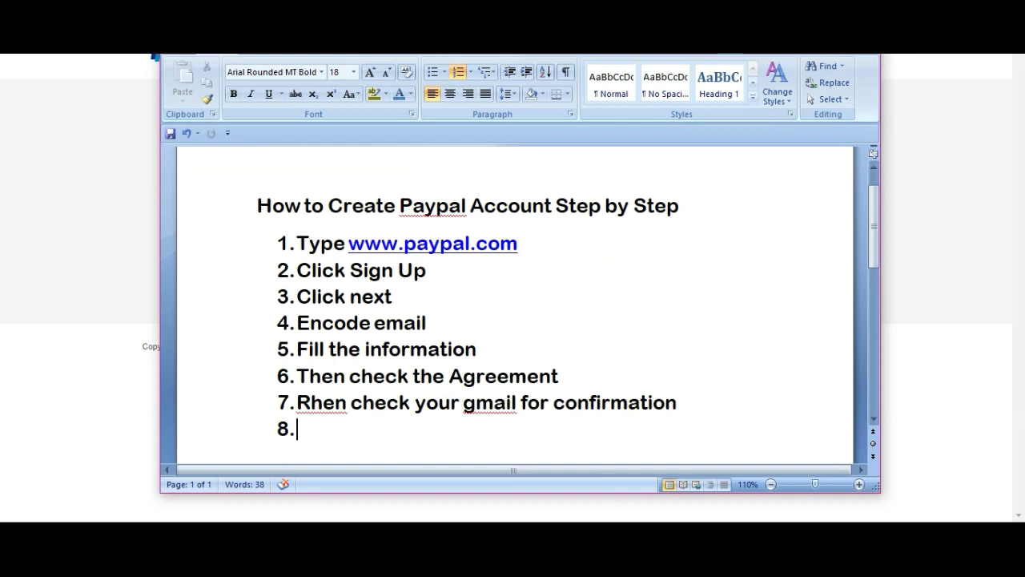
Step: Type step 8 "That's it…Finish You have now your account" to close the list
text(th)
text(at's i)
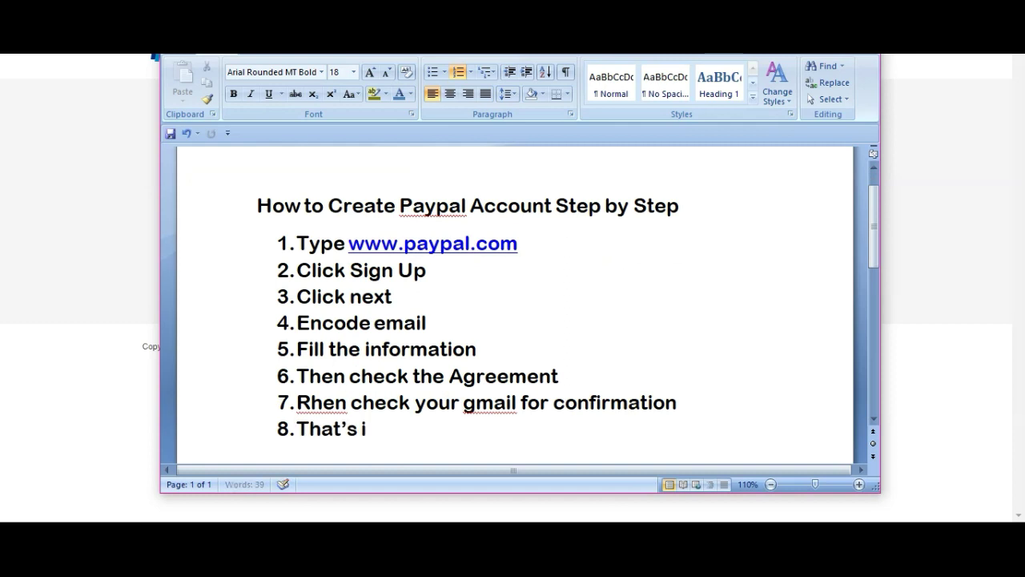
text(t...Finish Y)
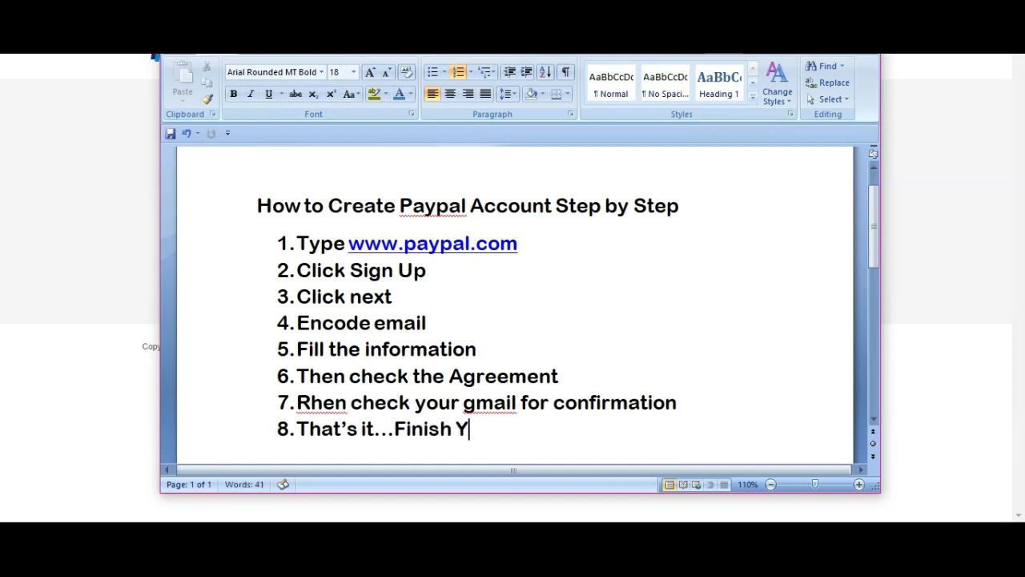
text(ou have now)
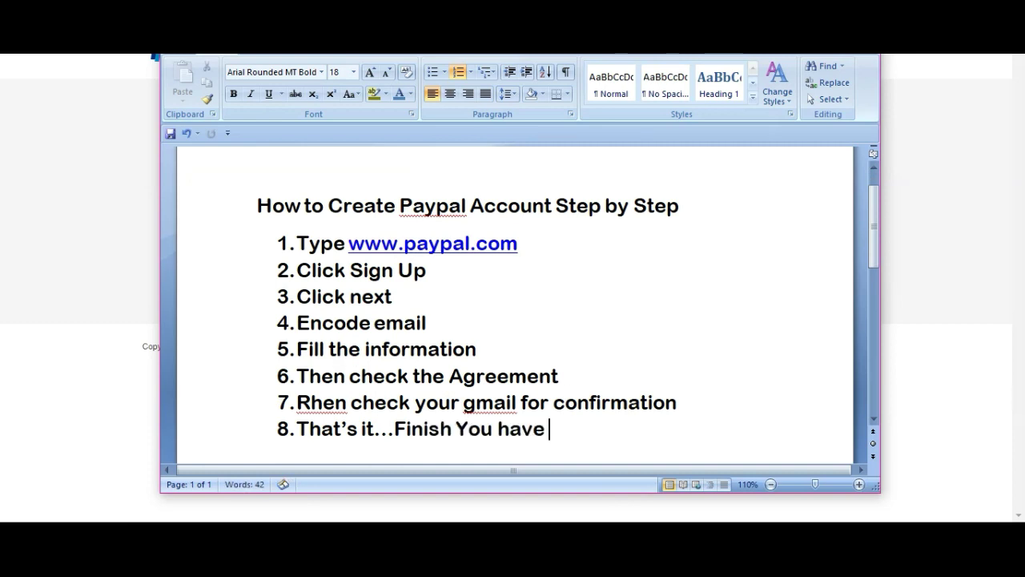
text(you)
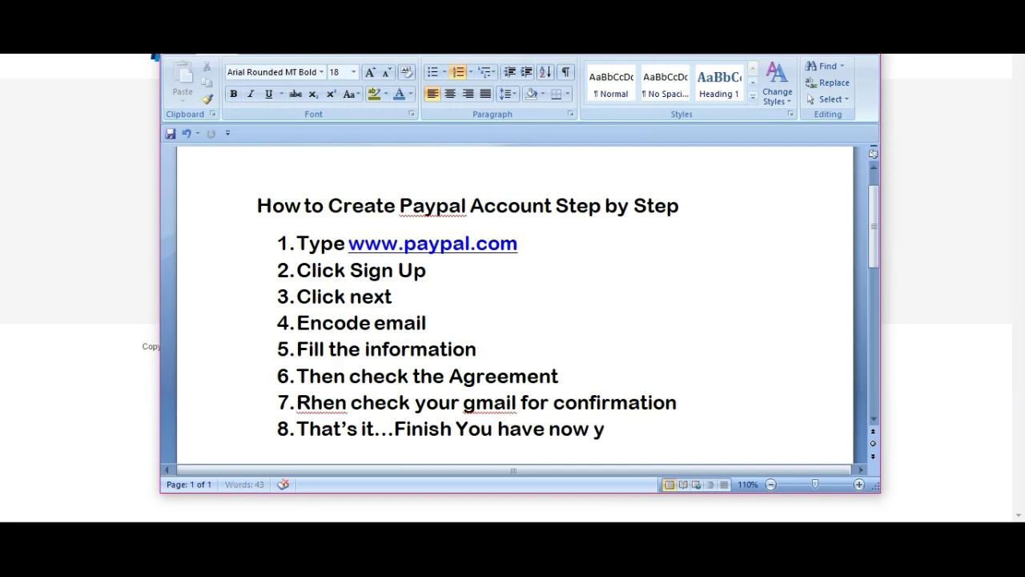
text(r ac)
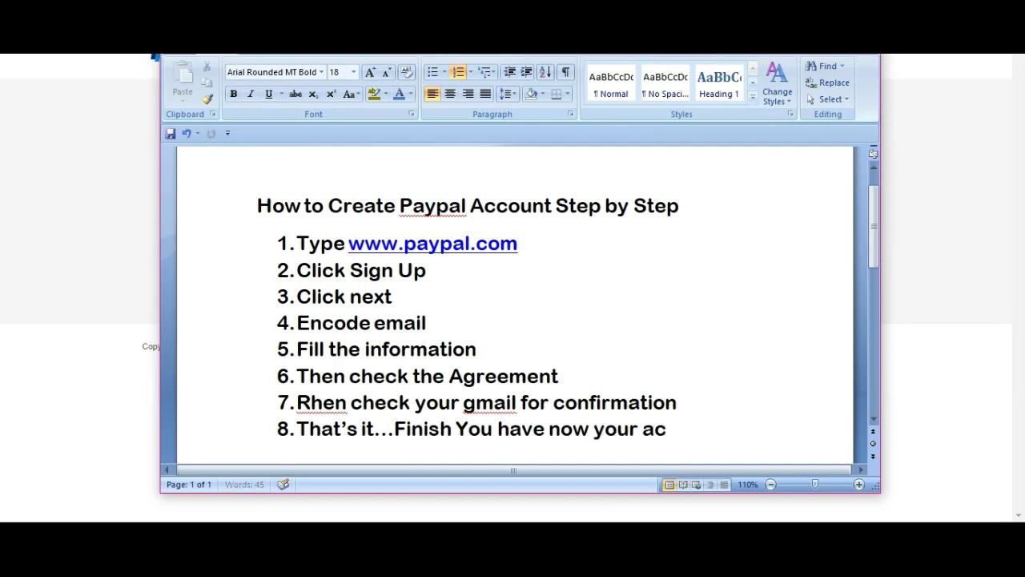
text(count)
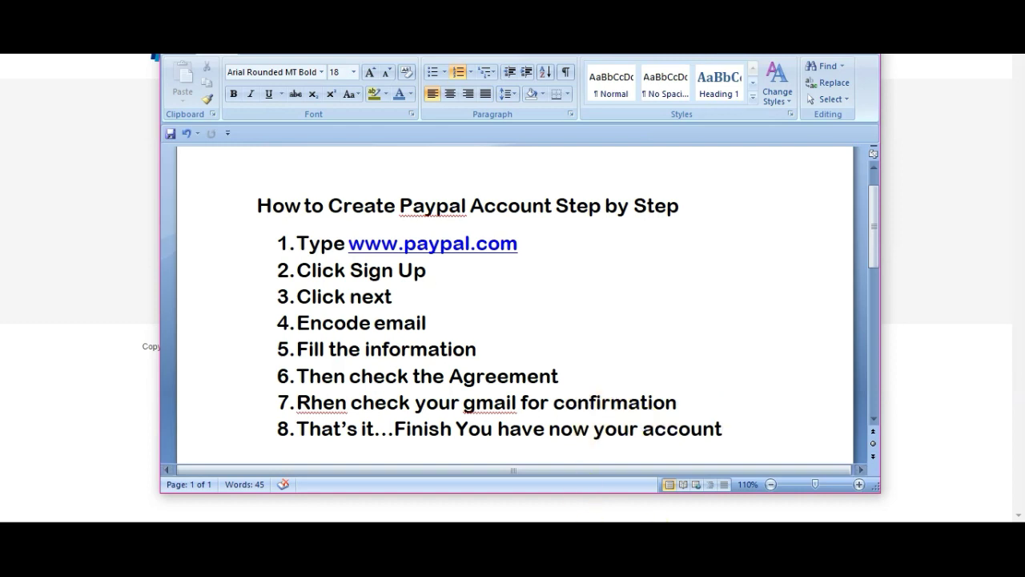
mouse_move(570, 529)
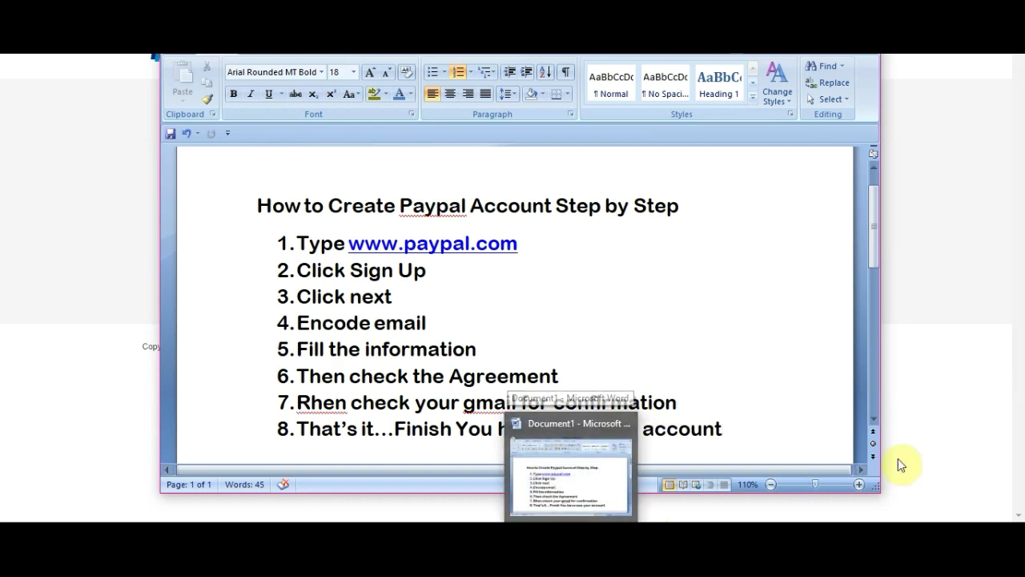